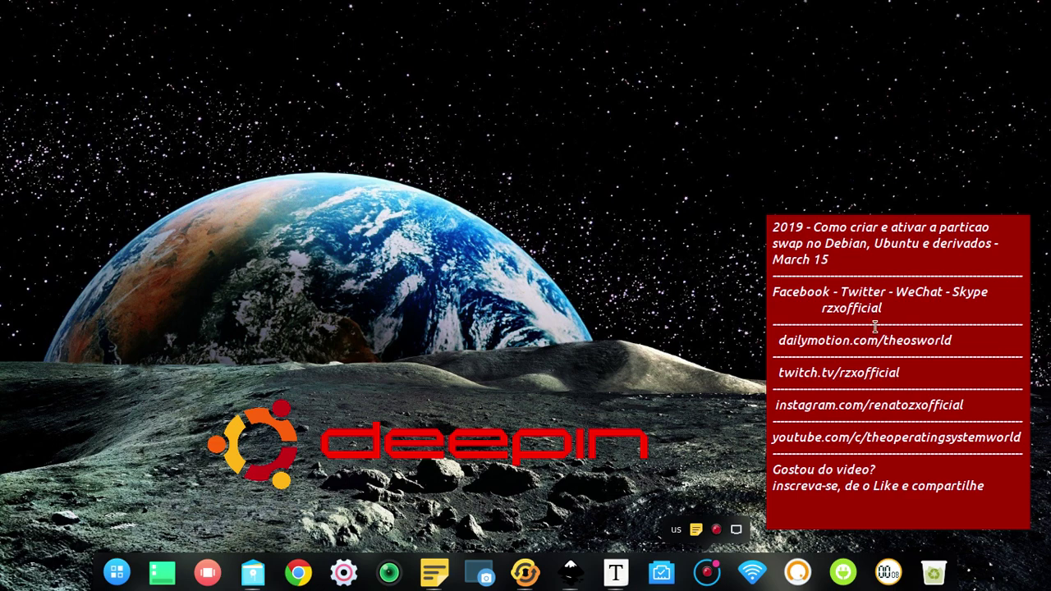
# Move the red note to the left side of the desktop, show the System Information panel and capture the entire screen with a 1-second delay
pyautogui.moveTo(875, 329); pyautogui.dragTo(132, 175)
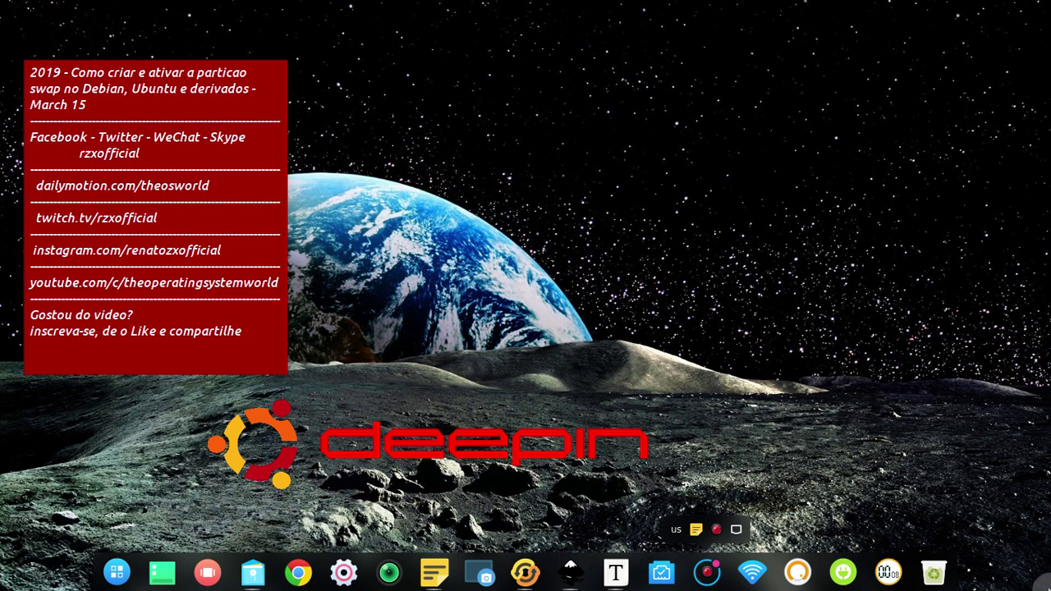
pyautogui.moveTo(1045, 581)
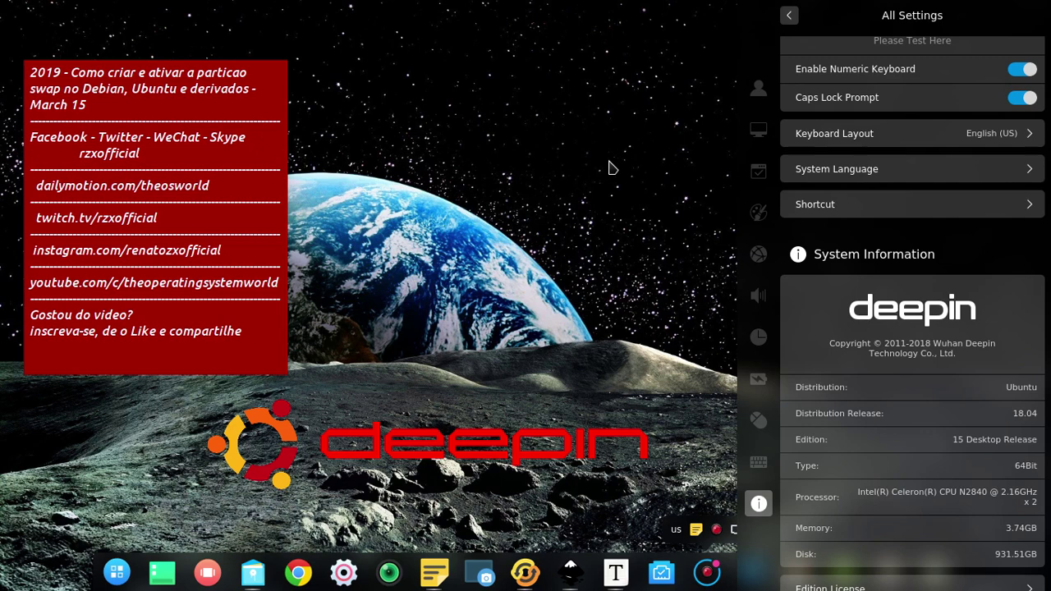
pyautogui.click(486, 580)
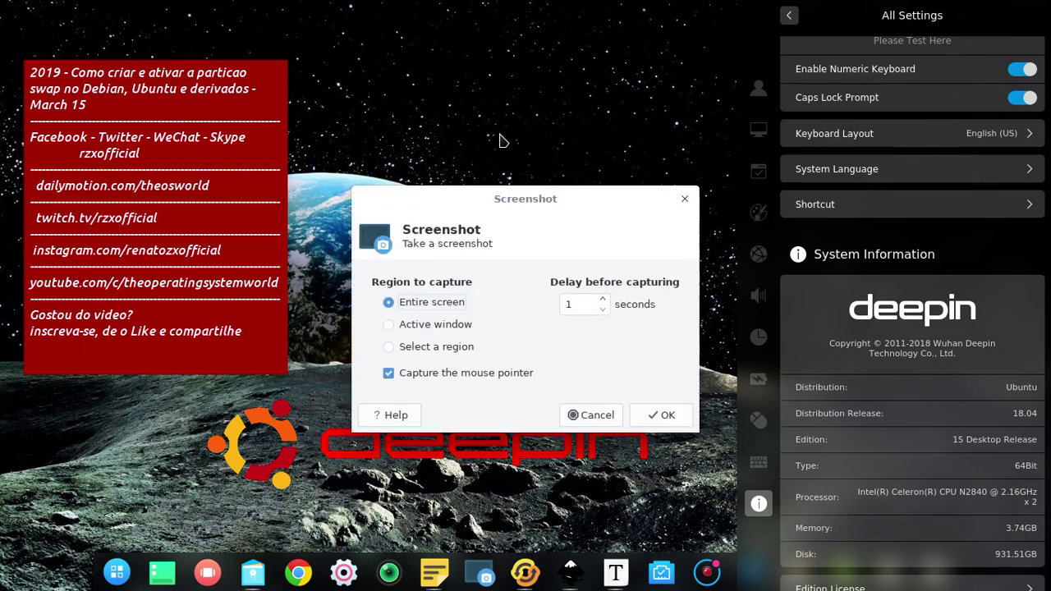
pyautogui.click(663, 415)
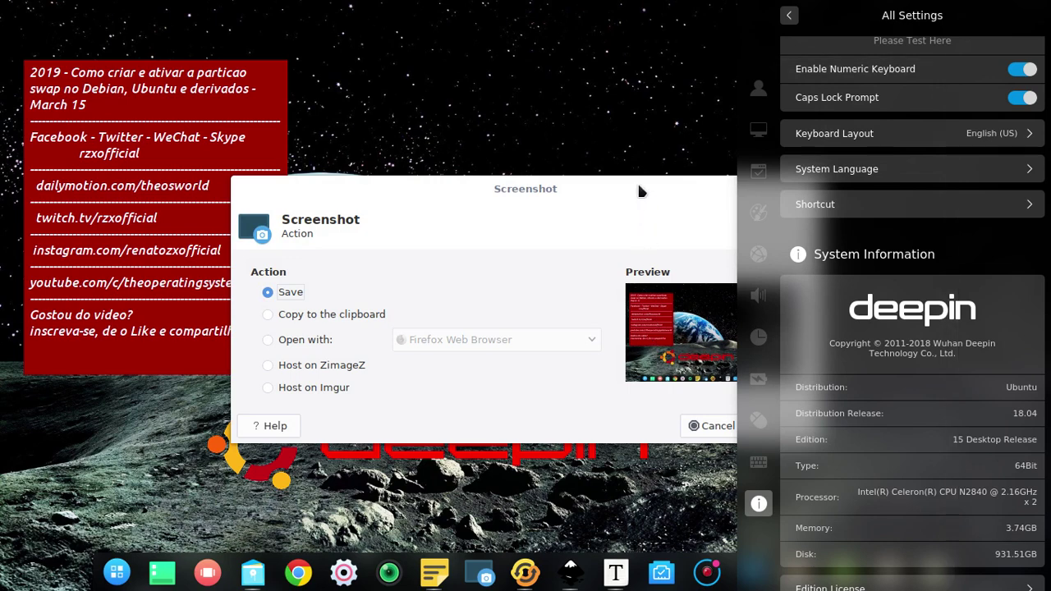
# Save the screenshot as 8.png in the ubuntu-DDE folder and return the red note to the right side of the desktop
pyautogui.click(548, 305)
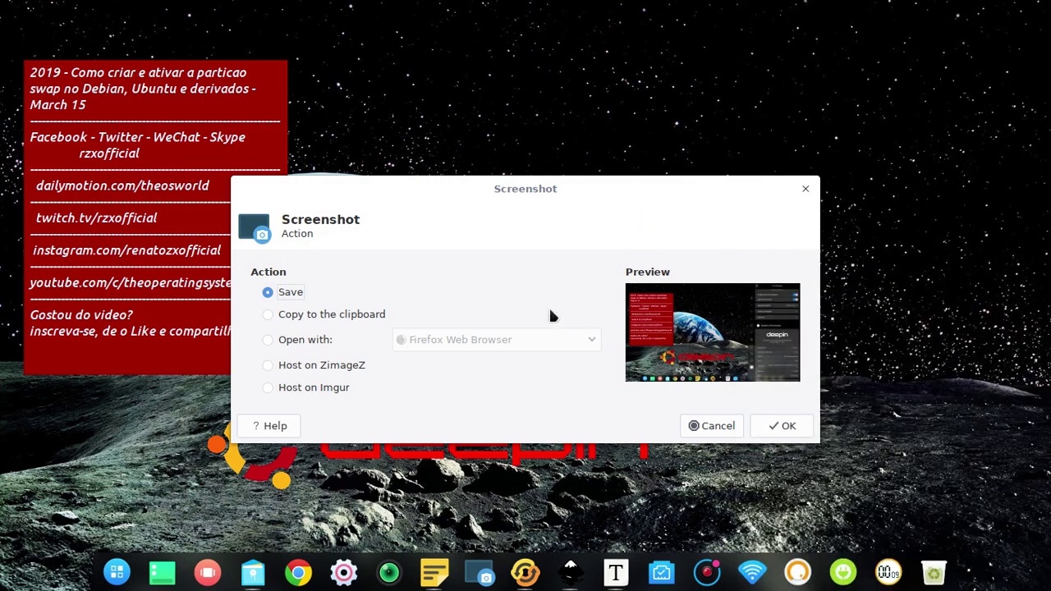
pyautogui.click(786, 430)
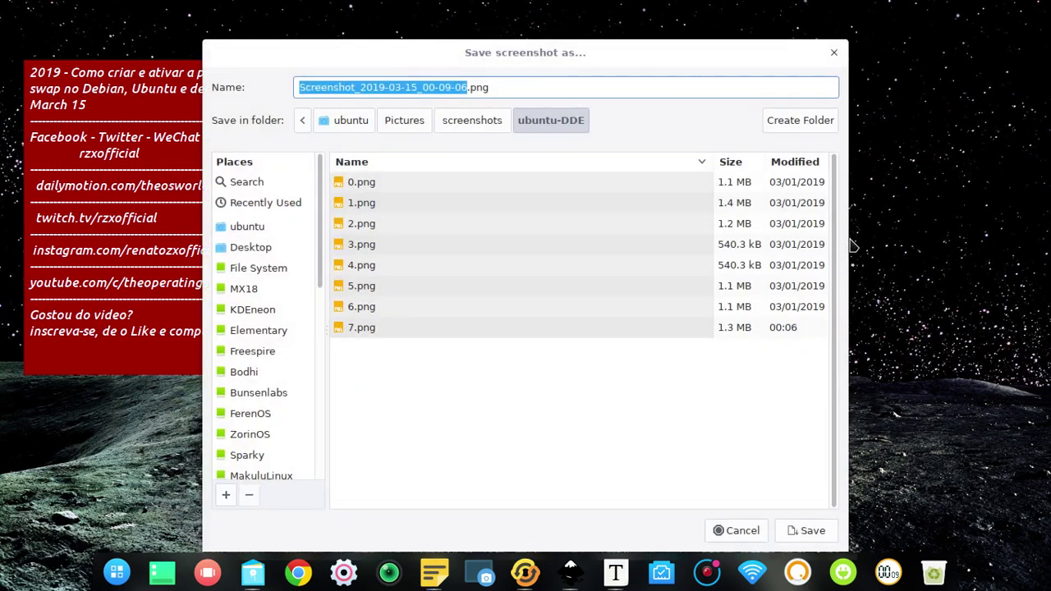
pyautogui.write('8')
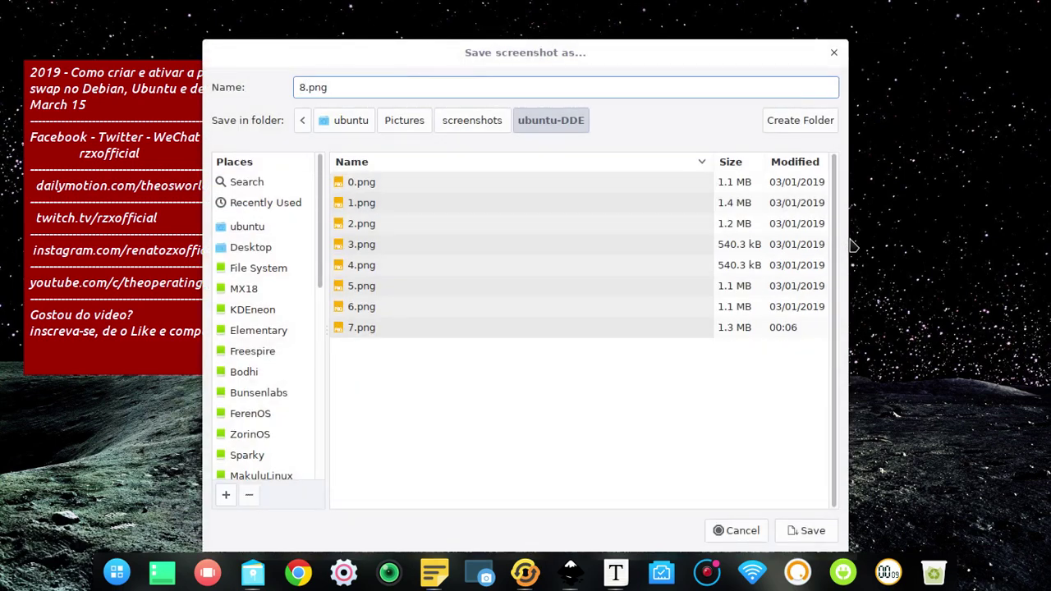
pyautogui.click(809, 534)
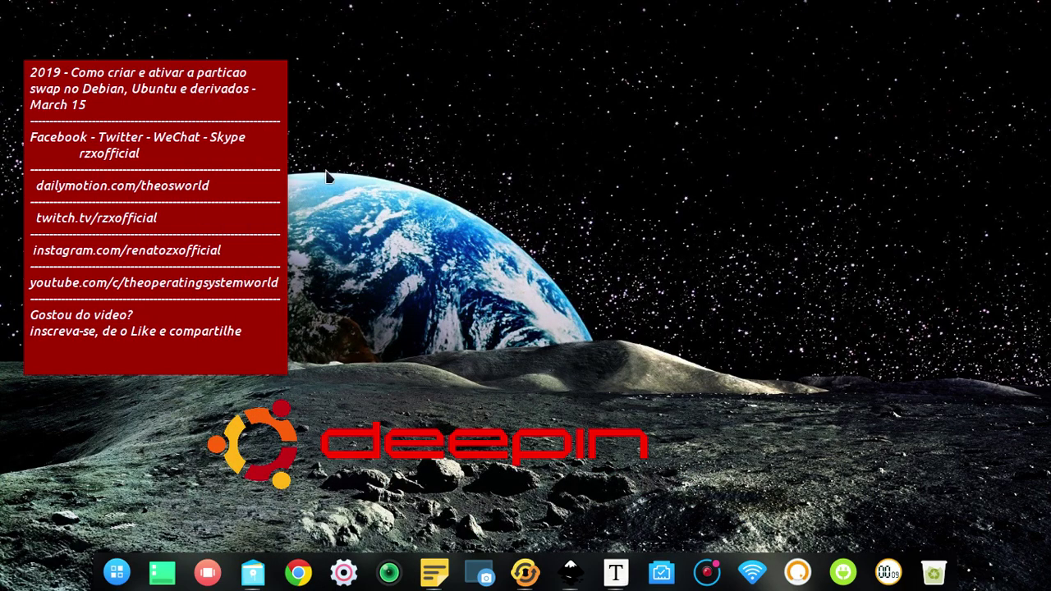
pyautogui.moveTo(153, 159); pyautogui.dragTo(904, 308)
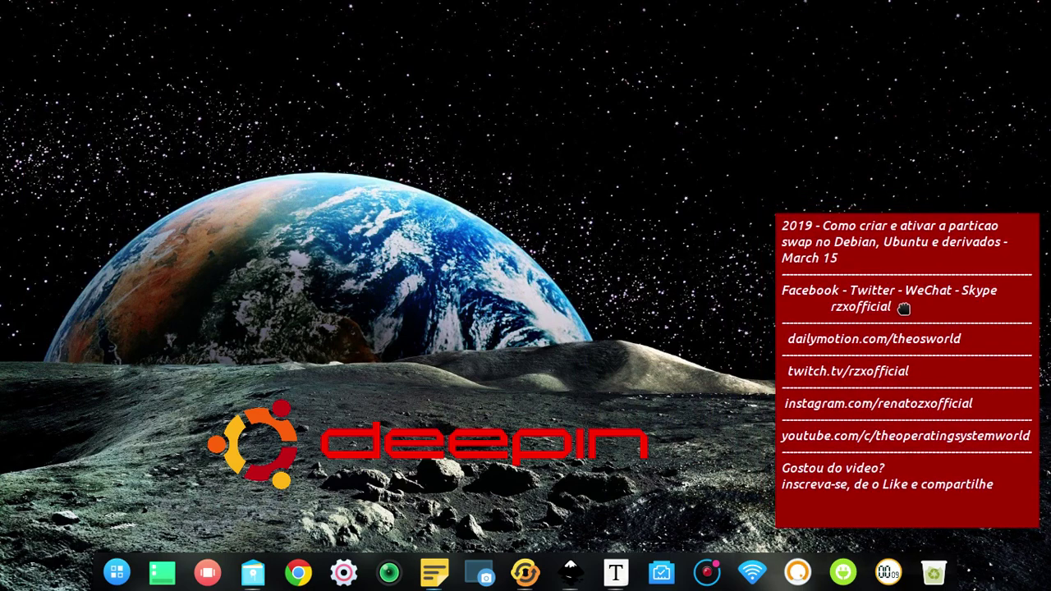
# Bring up the tutorial text file, move its window nearer the desktop's centre and make it taller to show the closing instructions
pyautogui.click(617, 572)
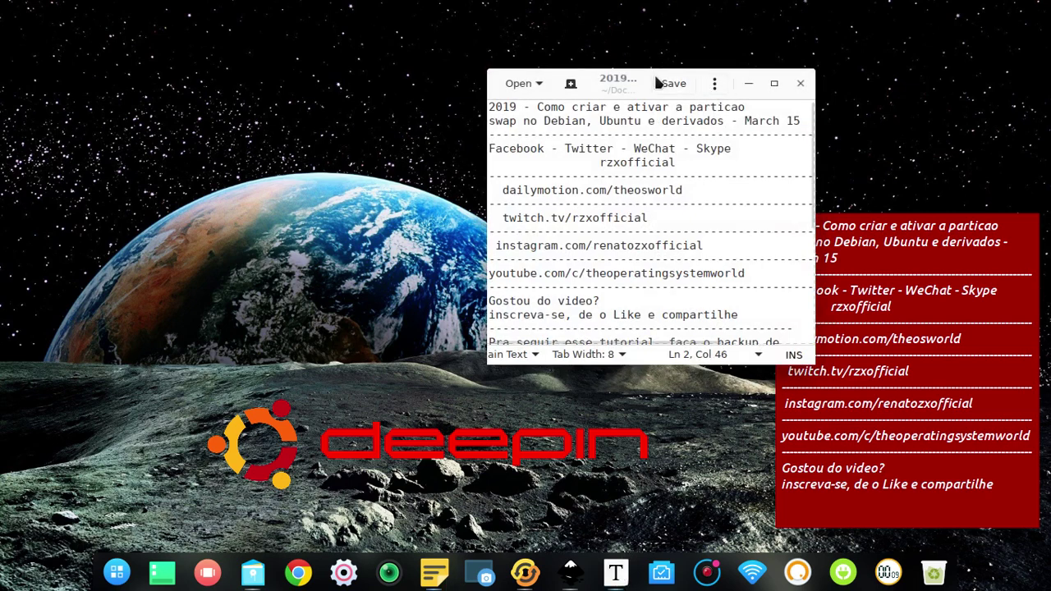
pyautogui.moveTo(657, 82); pyautogui.dragTo(491, 52)
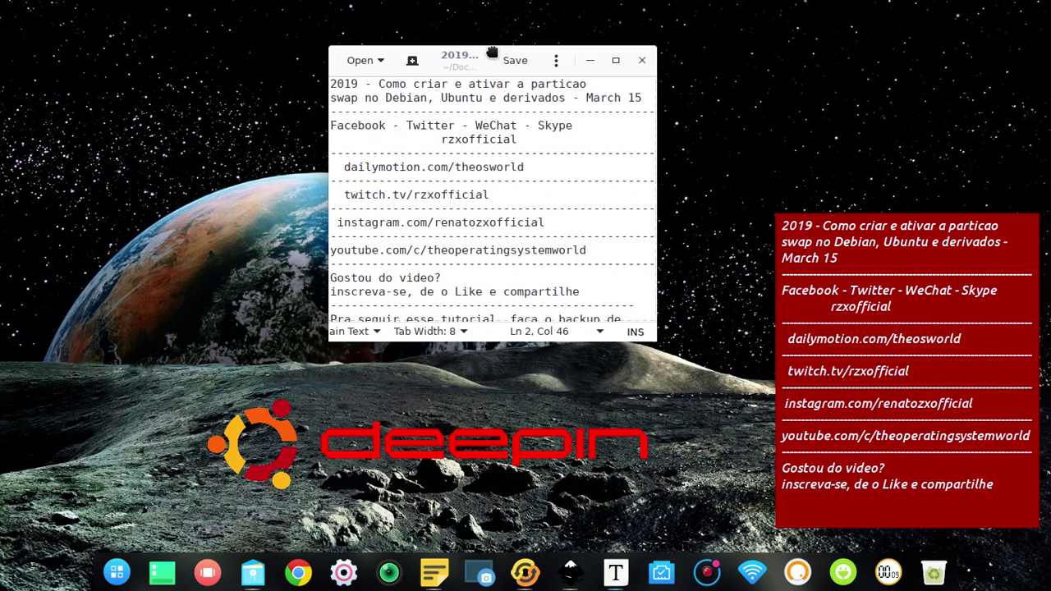
pyautogui.scroll(-5, 603, 191)
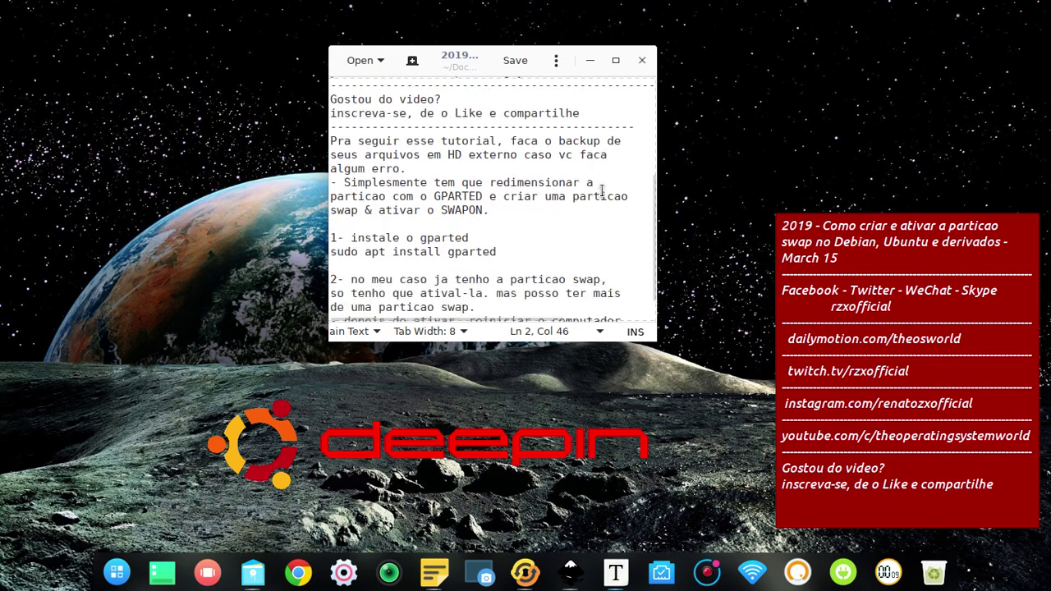
pyautogui.scroll(-1, 603, 191)
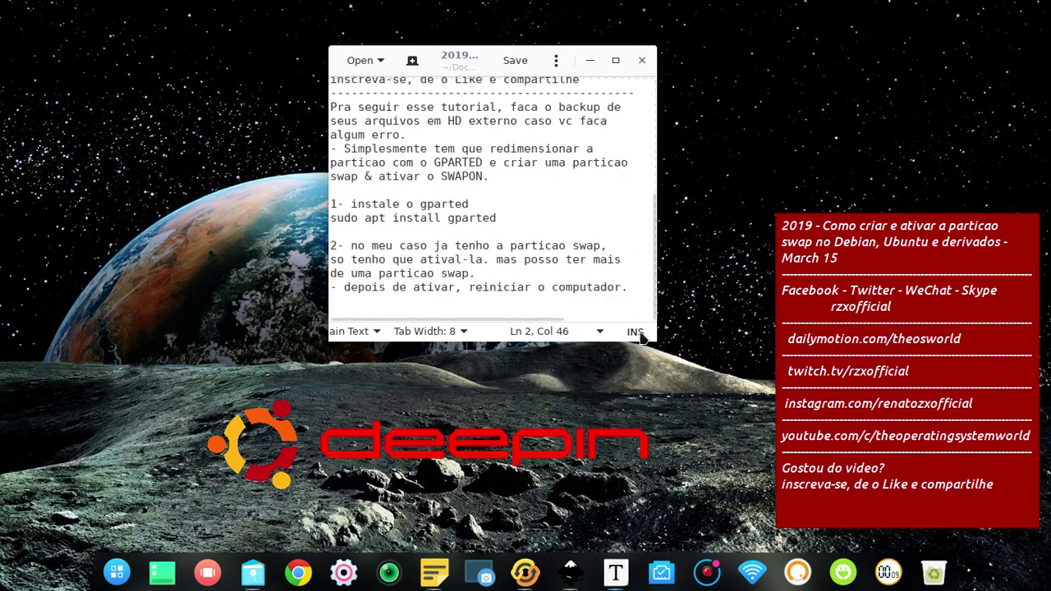
pyautogui.moveTo(641, 333); pyautogui.dragTo(643, 376)
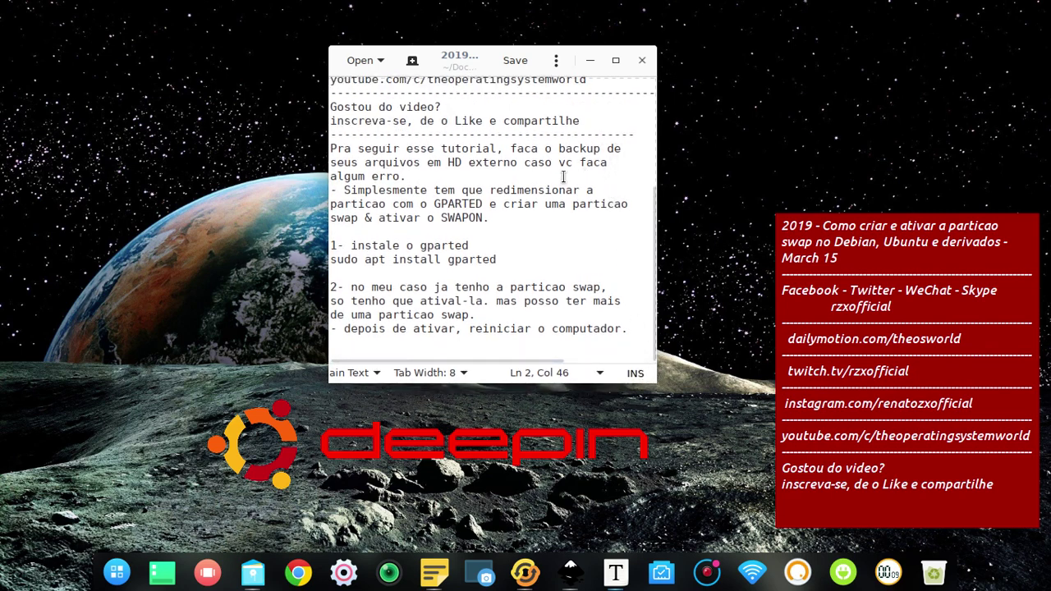
# Correct "Pra" to "Para" at the start of the backup advice and save the text file
pyautogui.moveTo(434, 176); pyautogui.dragTo(325, 147)
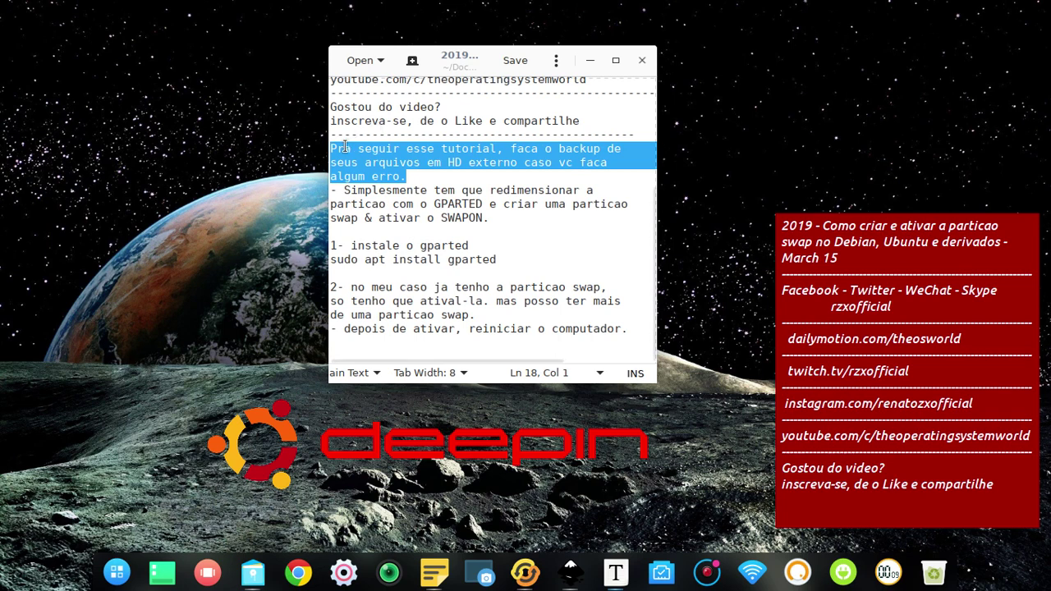
pyautogui.click(338, 148)
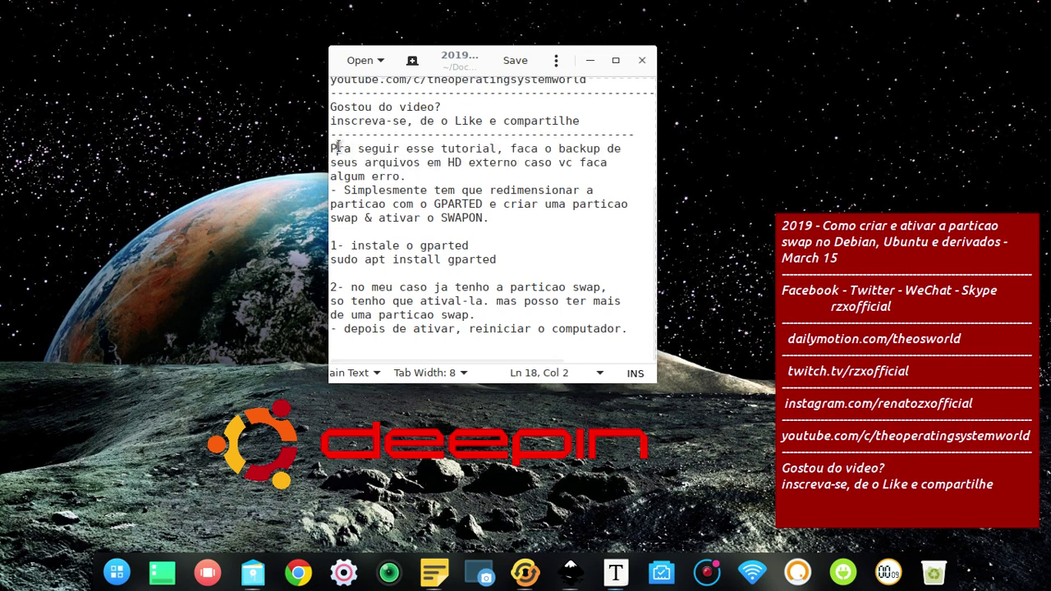
pyautogui.write('a')
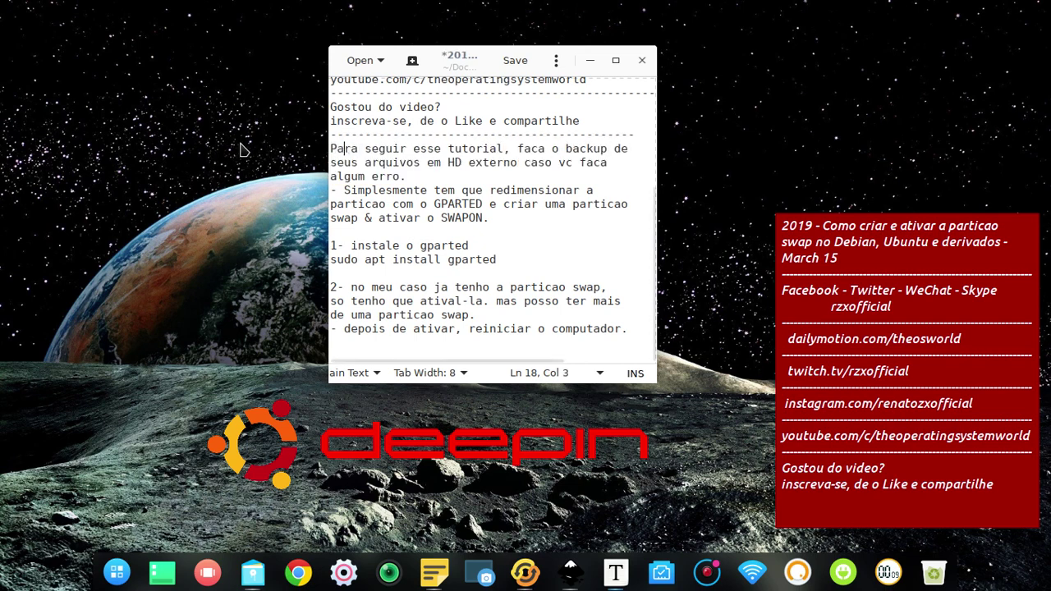
pyautogui.click(517, 61)
# Review the notes on backing up files, resizing with GParted, creating a swap partition, activating SWAPON and installing gparted
pyautogui.moveTo(400, 178); pyautogui.dragTo(312, 162)
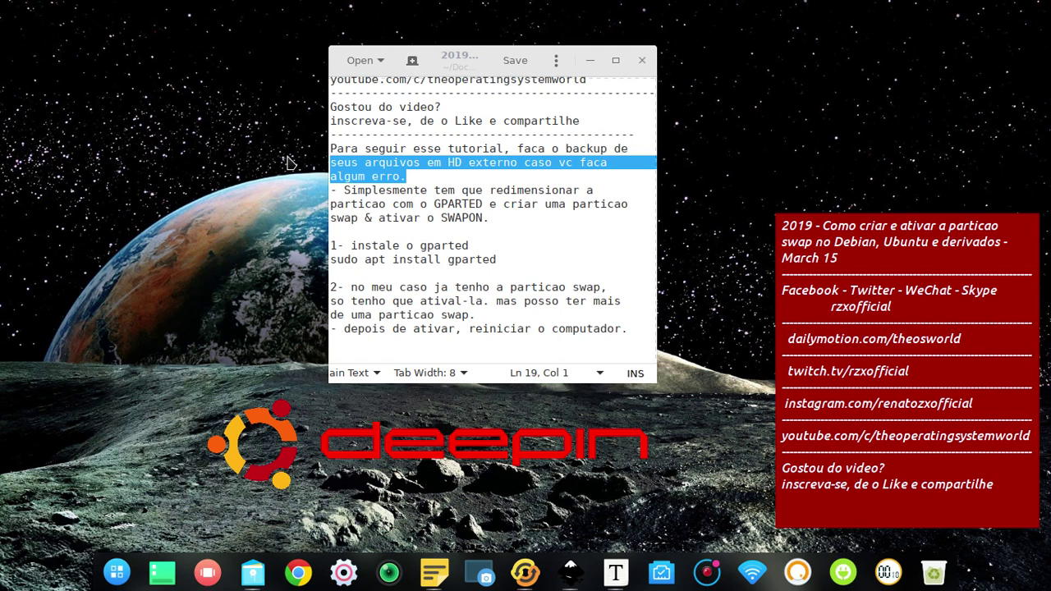
pyautogui.click(501, 220)
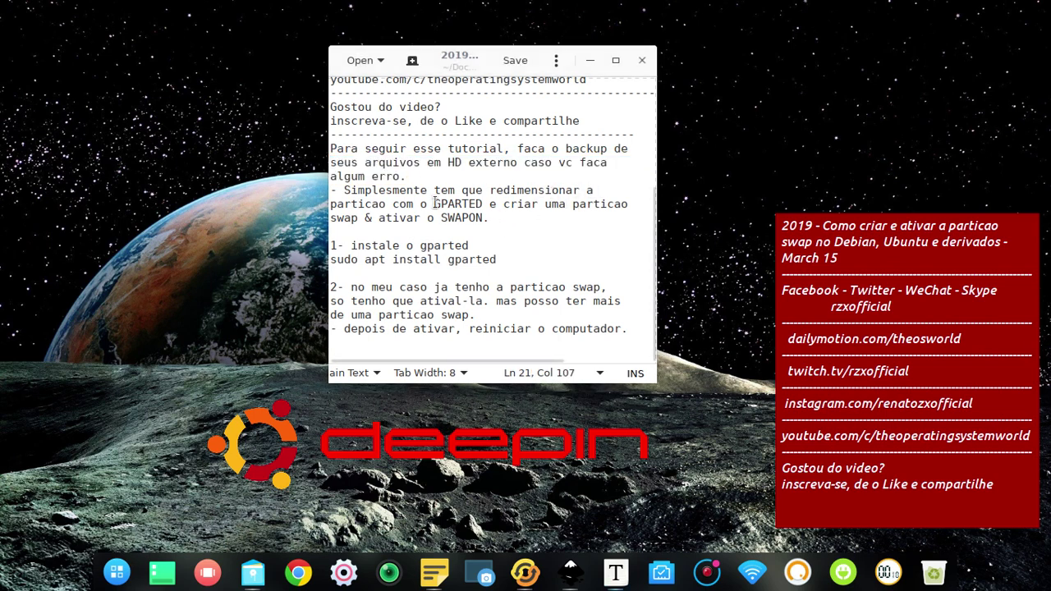
pyautogui.moveTo(344, 190); pyautogui.dragTo(628, 203)
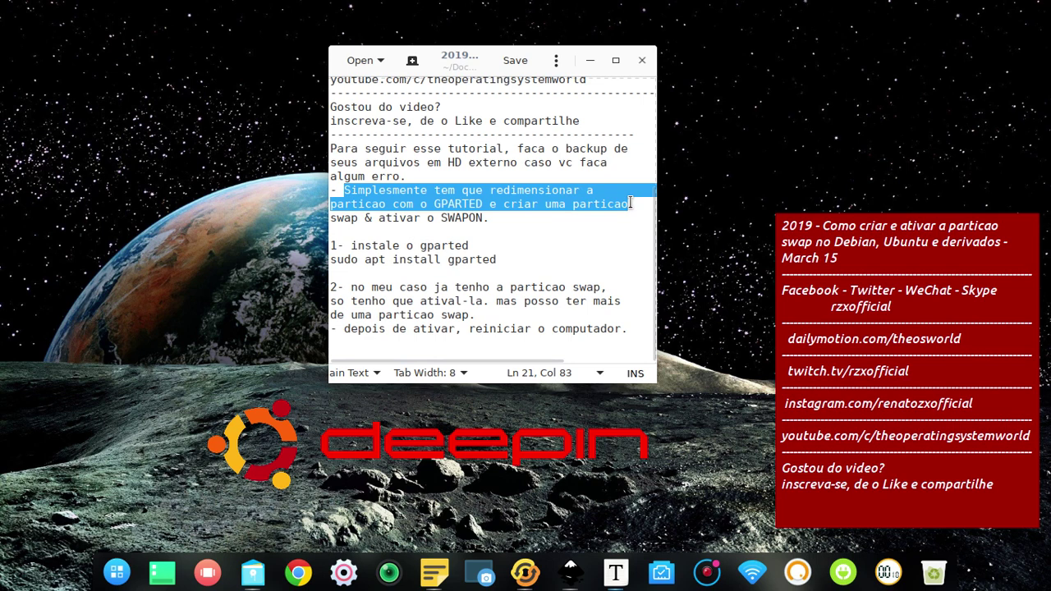
pyautogui.doubleClick(345, 217)
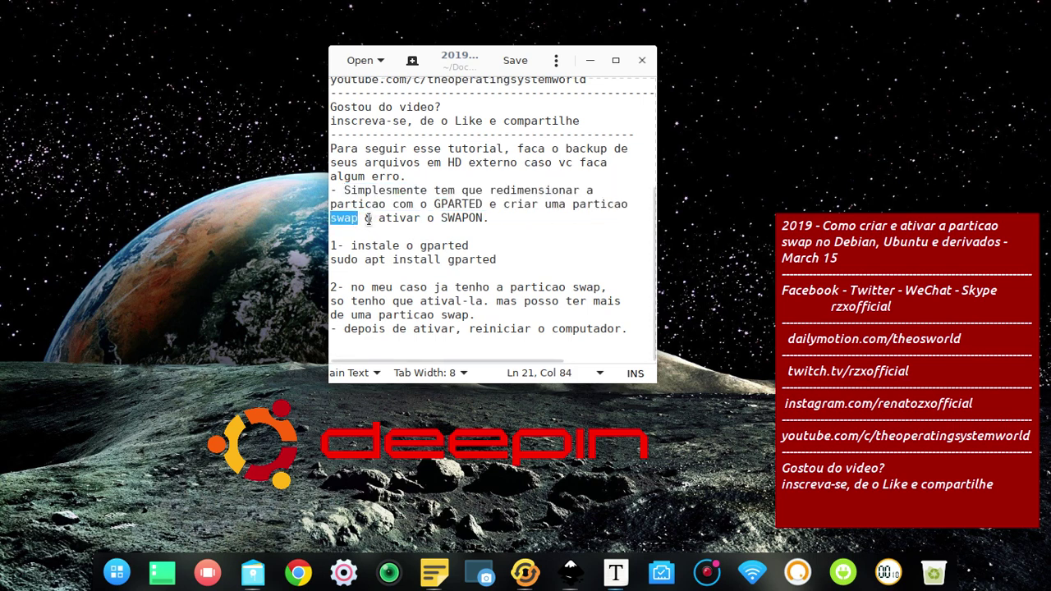
pyautogui.moveTo(365, 218); pyautogui.dragTo(492, 218)
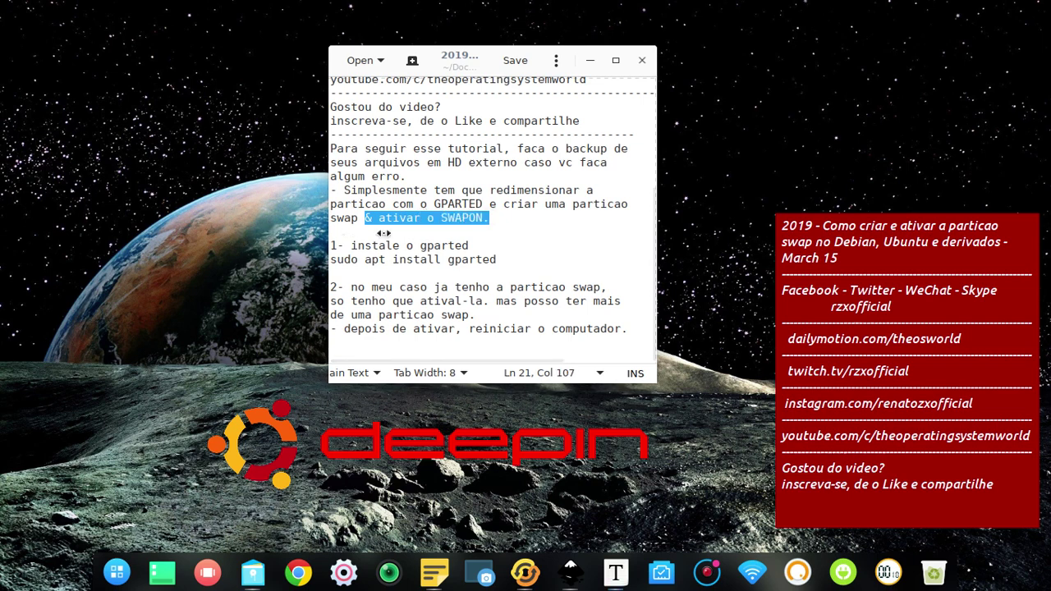
pyautogui.click(486, 244)
pyautogui.moveTo(487, 244); pyautogui.dragTo(324, 245)
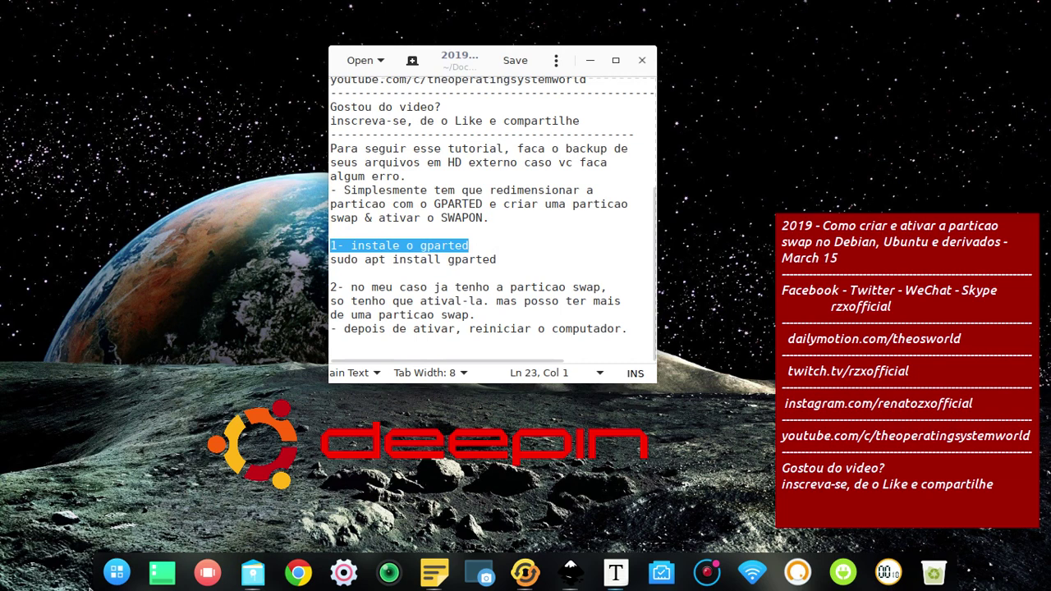
# Launch the Software application from the application launcher and minimize the tutorial text file
pyautogui.click(117, 572)
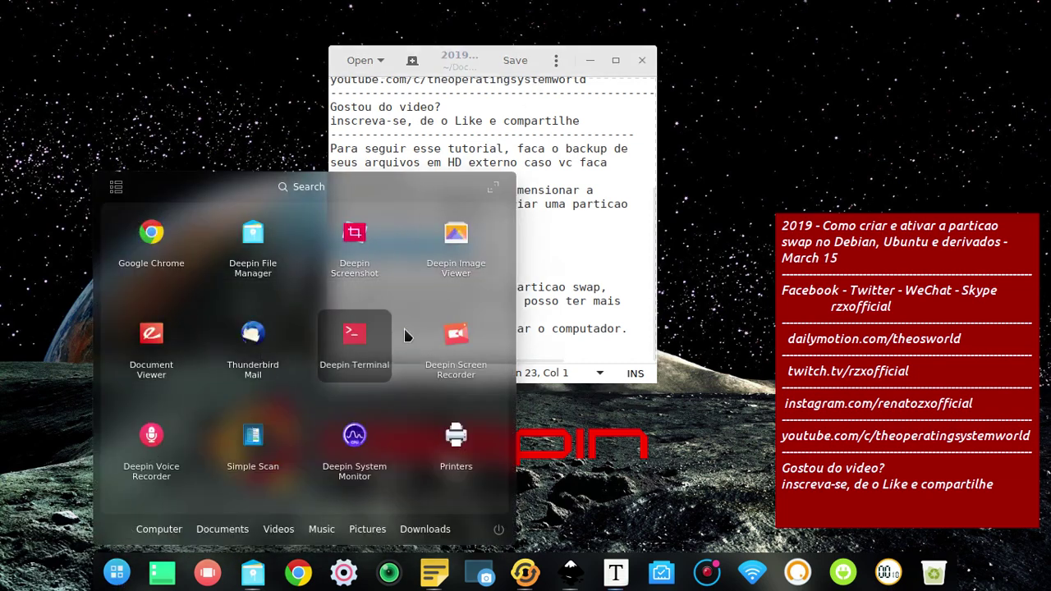
pyautogui.scroll(-4, 394, 285)
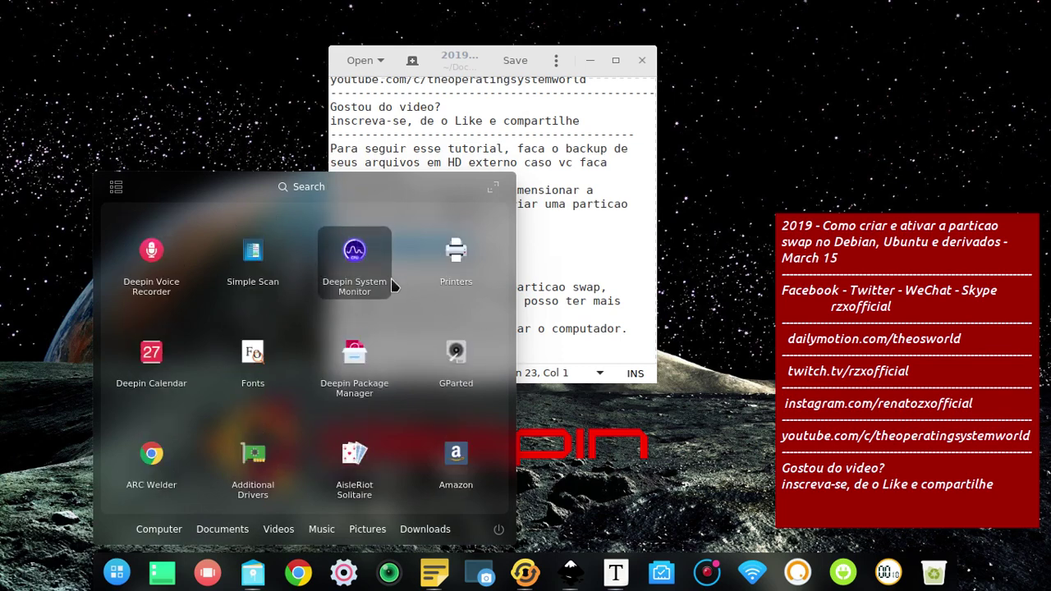
pyautogui.scroll(-4, 399, 324)
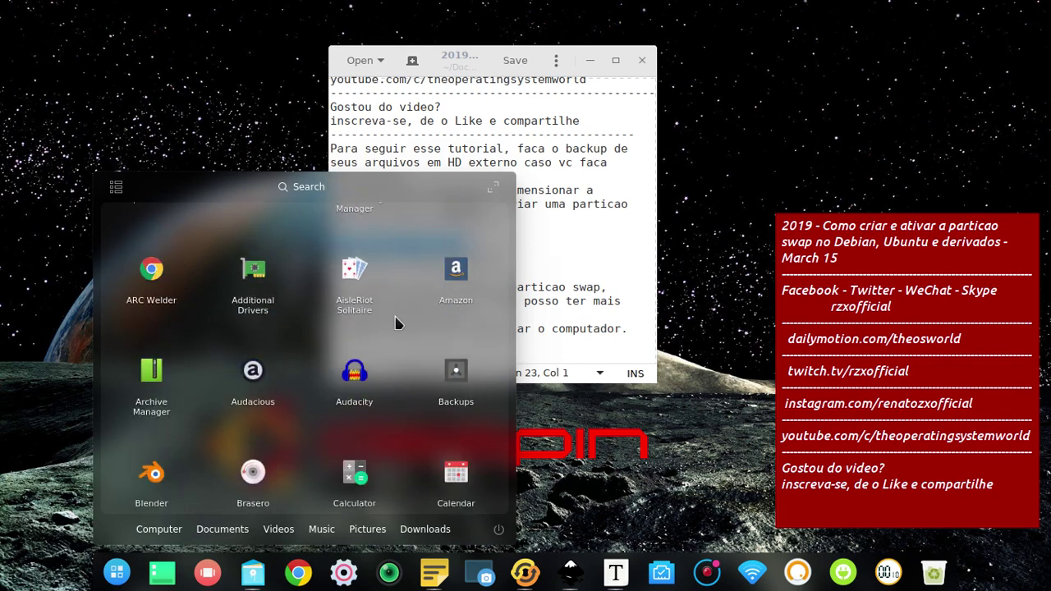
pyautogui.scroll(-2, 395, 324)
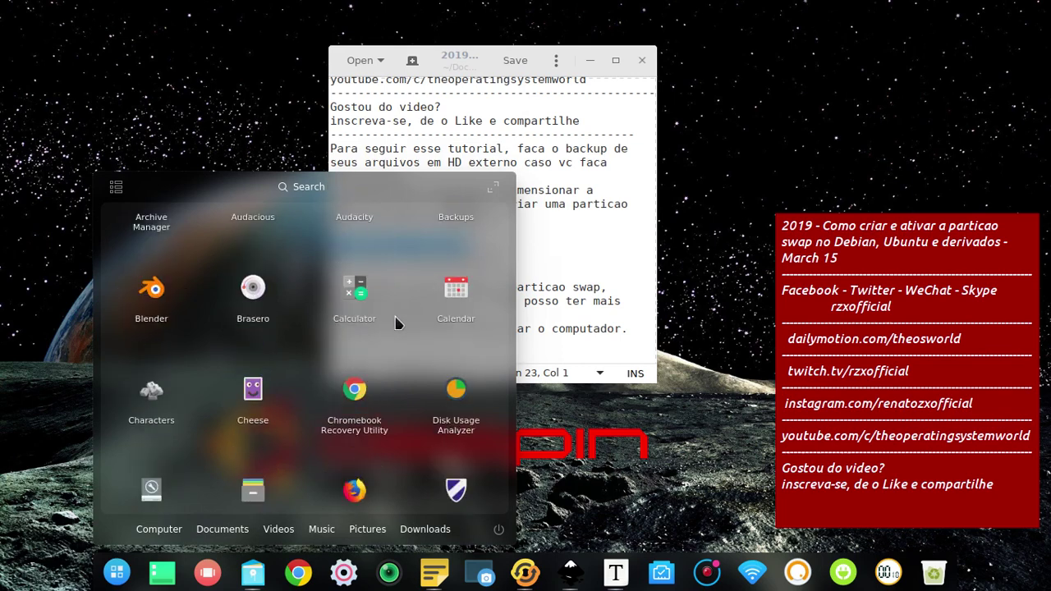
pyautogui.scroll(-3, 395, 323)
pyautogui.scroll(-3, 395, 323)
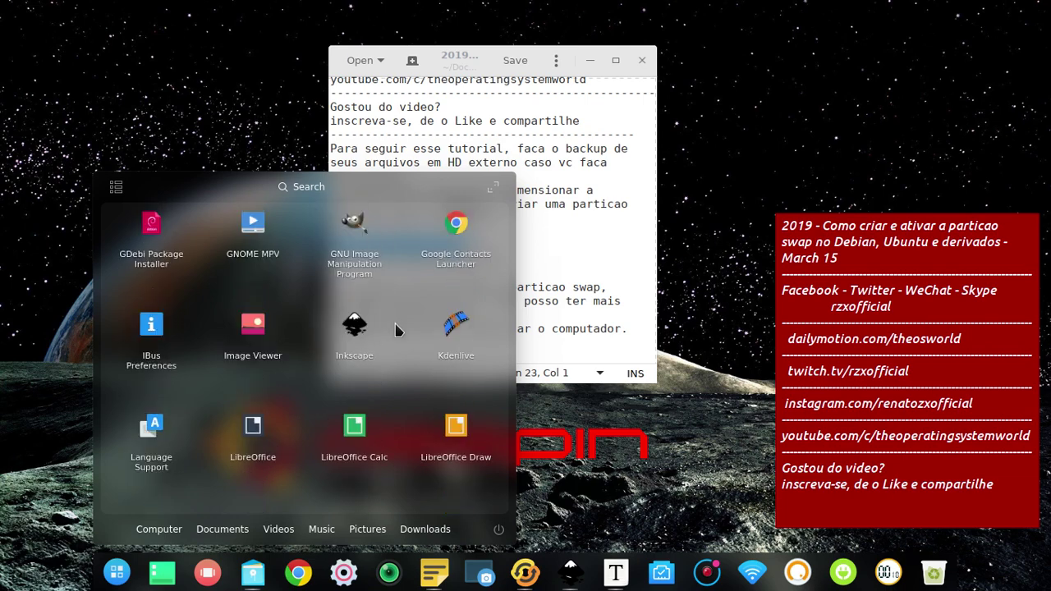
pyautogui.scroll(-3, 395, 330)
pyautogui.scroll(-3, 395, 330)
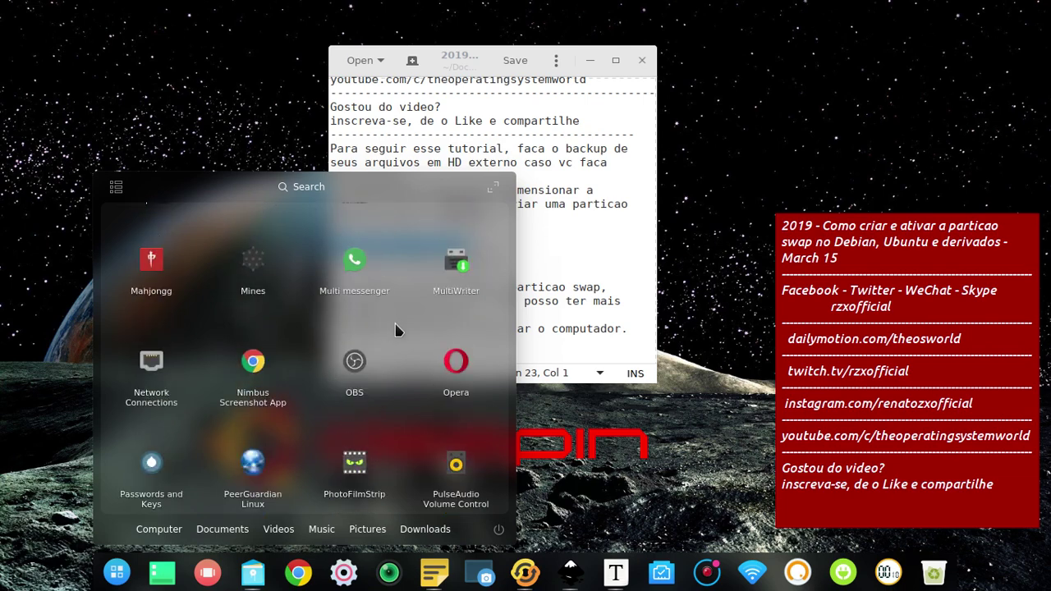
pyautogui.scroll(-3, 395, 330)
pyautogui.scroll(-3, 395, 330)
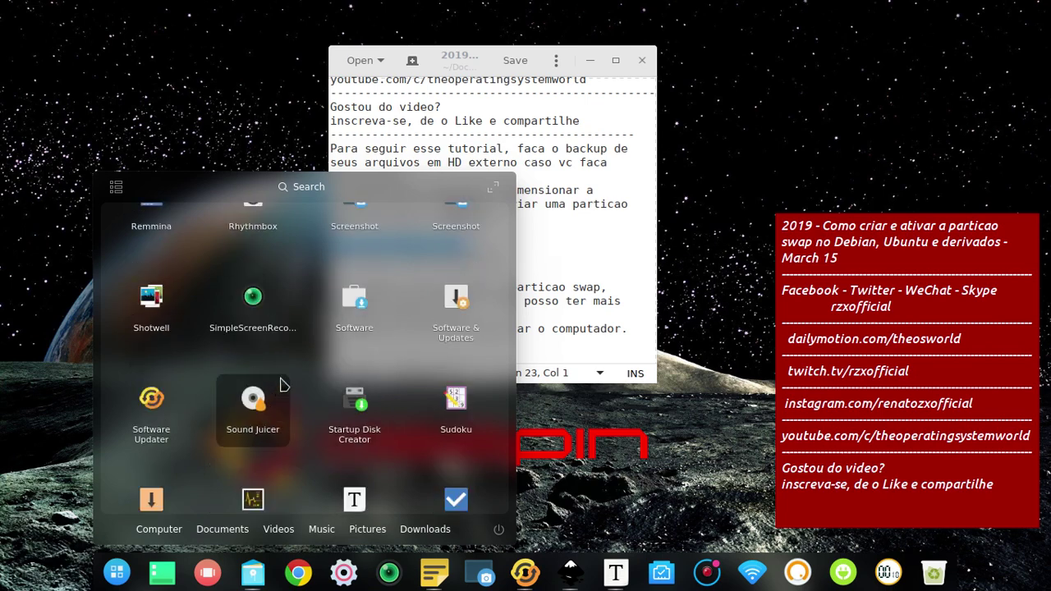
pyautogui.click(364, 300)
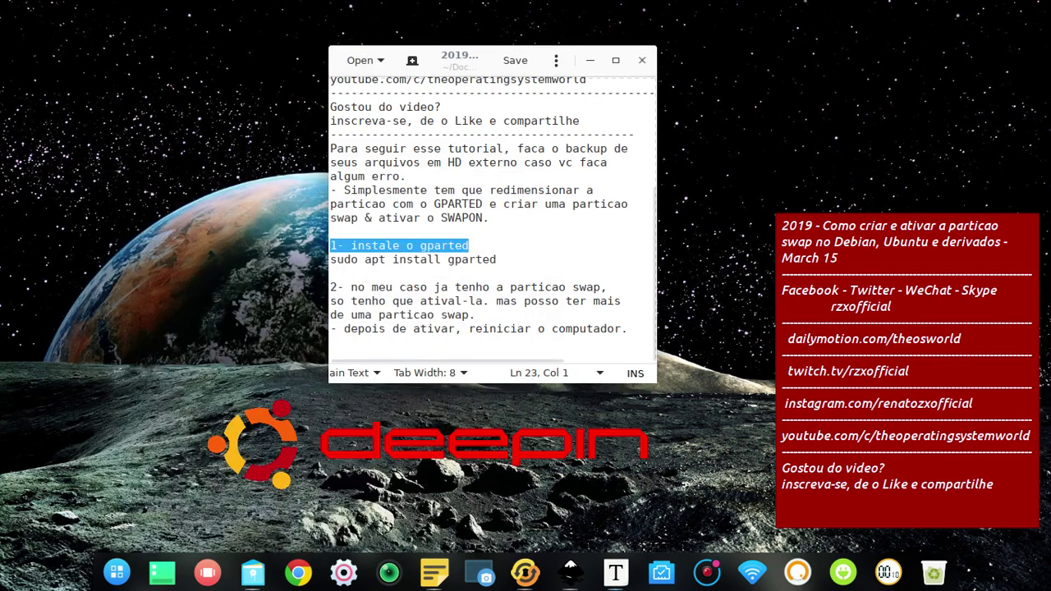
pyautogui.click(589, 60)
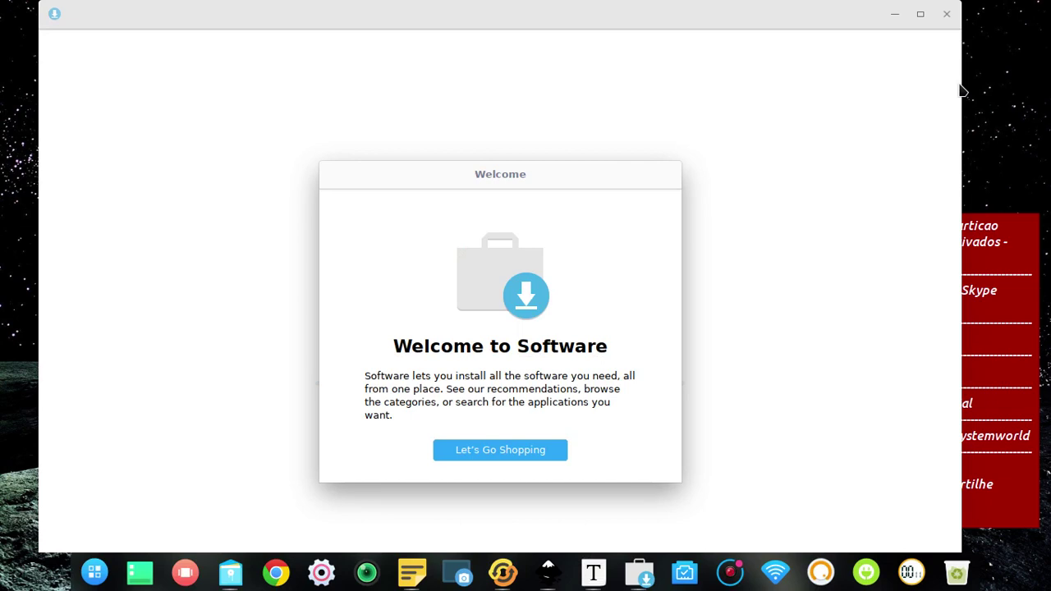
# Enter the software catalog in a maximized window, search it for "gparted" and close Software
pyautogui.click(532, 456)
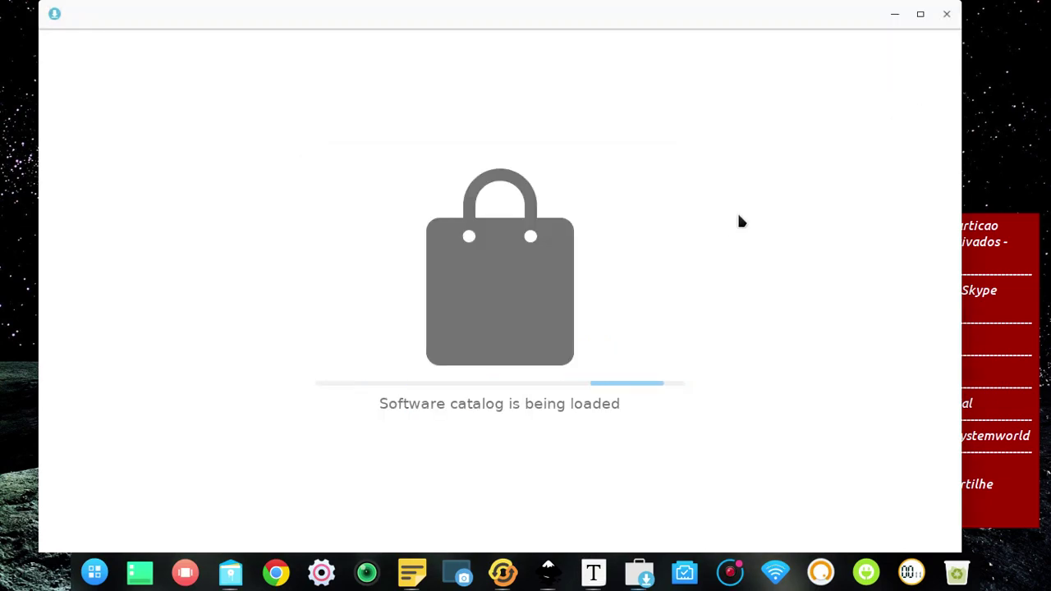
pyautogui.click(921, 16)
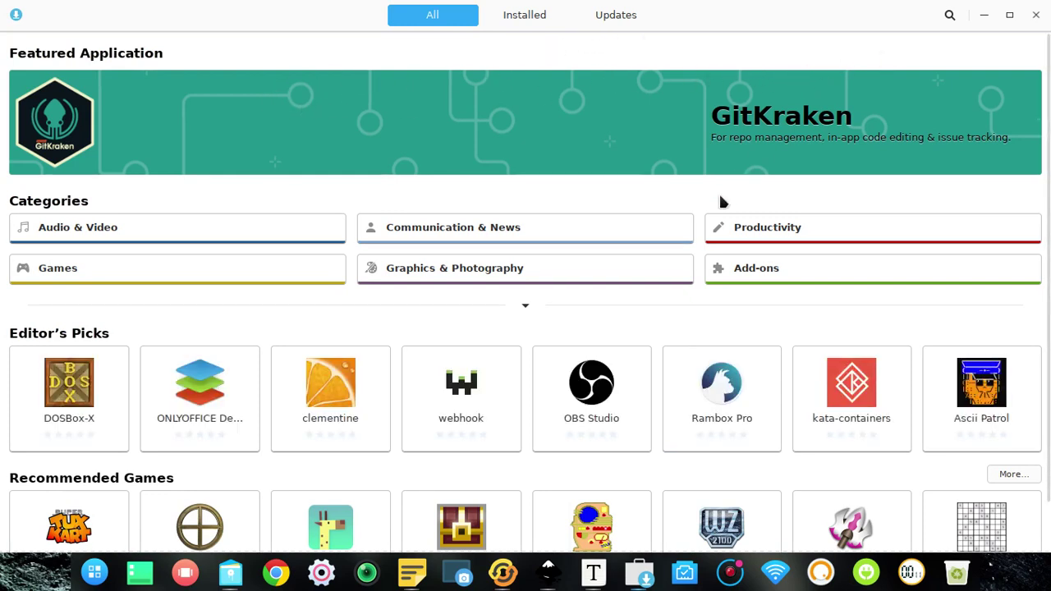
pyautogui.click(948, 17)
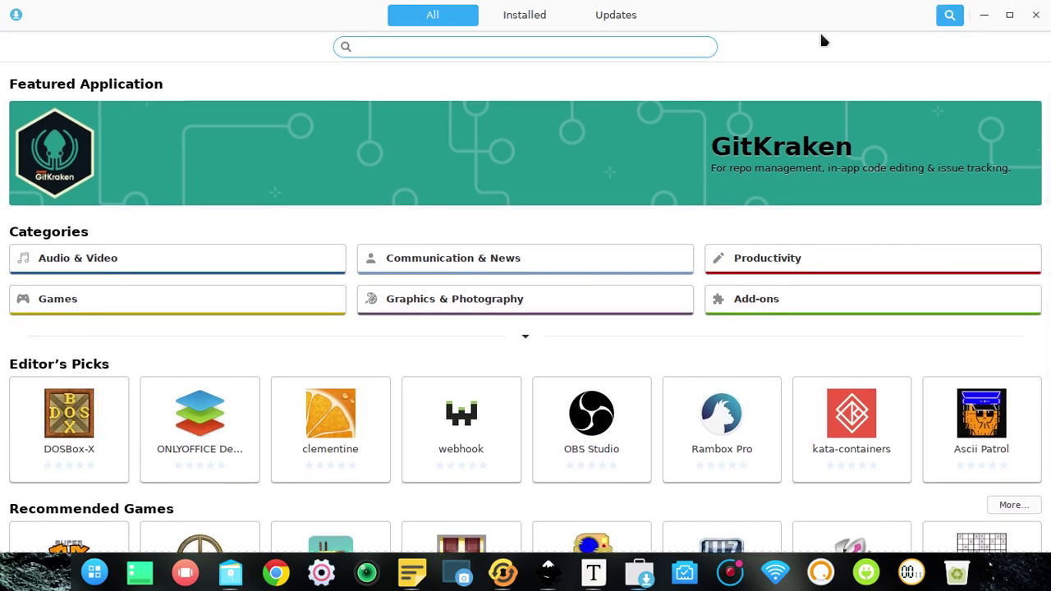
pyautogui.write('gparted')
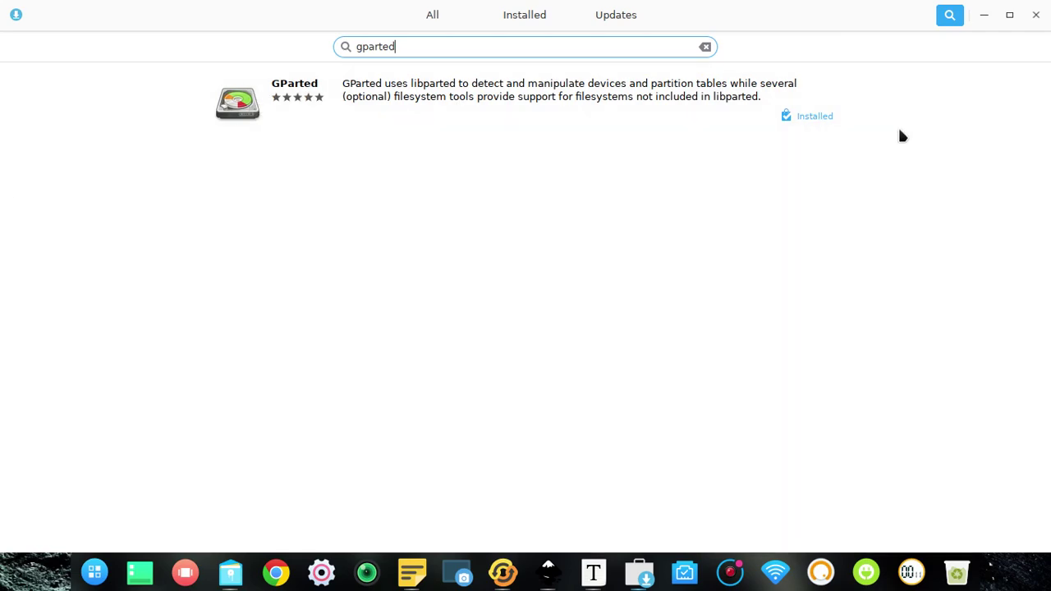
pyautogui.click(1035, 15)
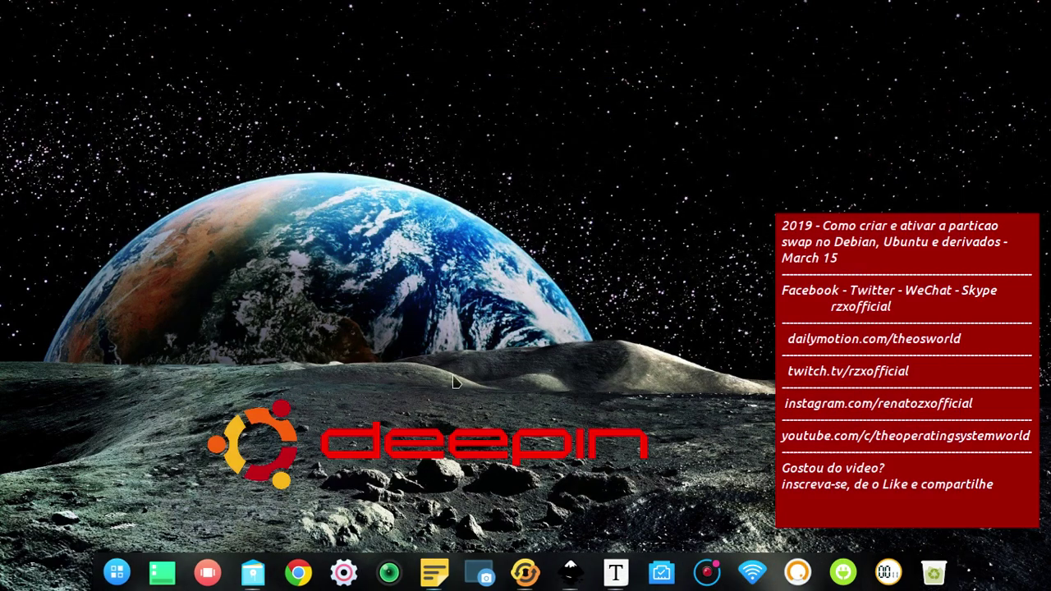
pyautogui.click(119, 573)
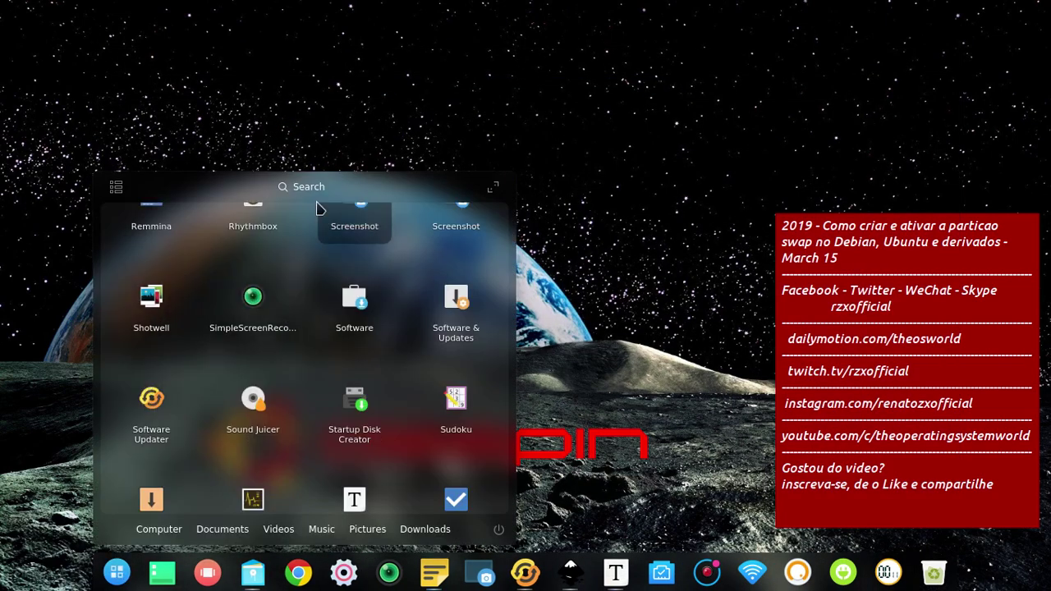
pyautogui.click(294, 190)
pyautogui.write('gp')
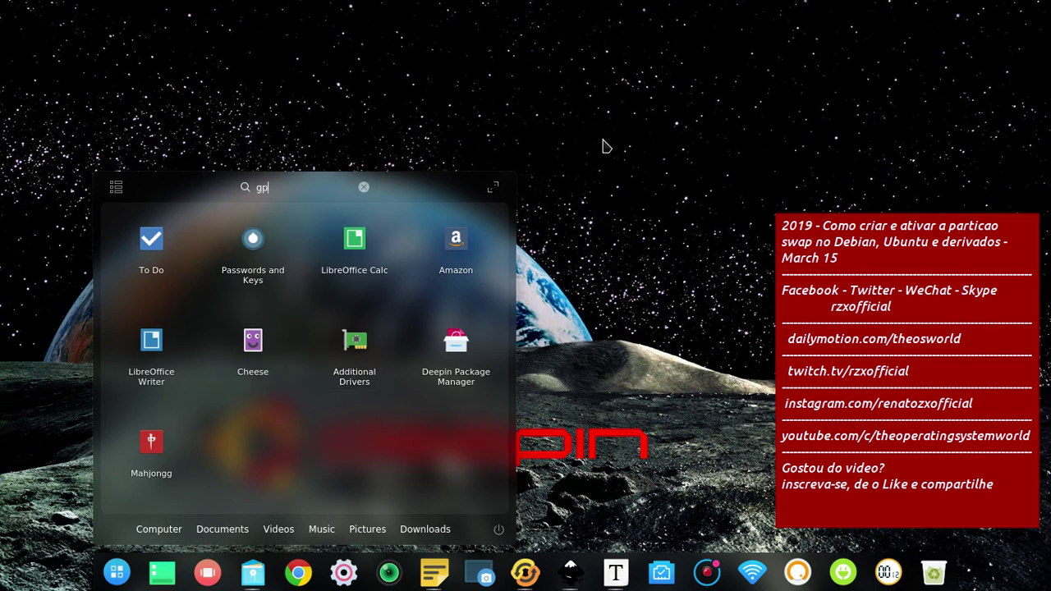
pyautogui.write('ar')
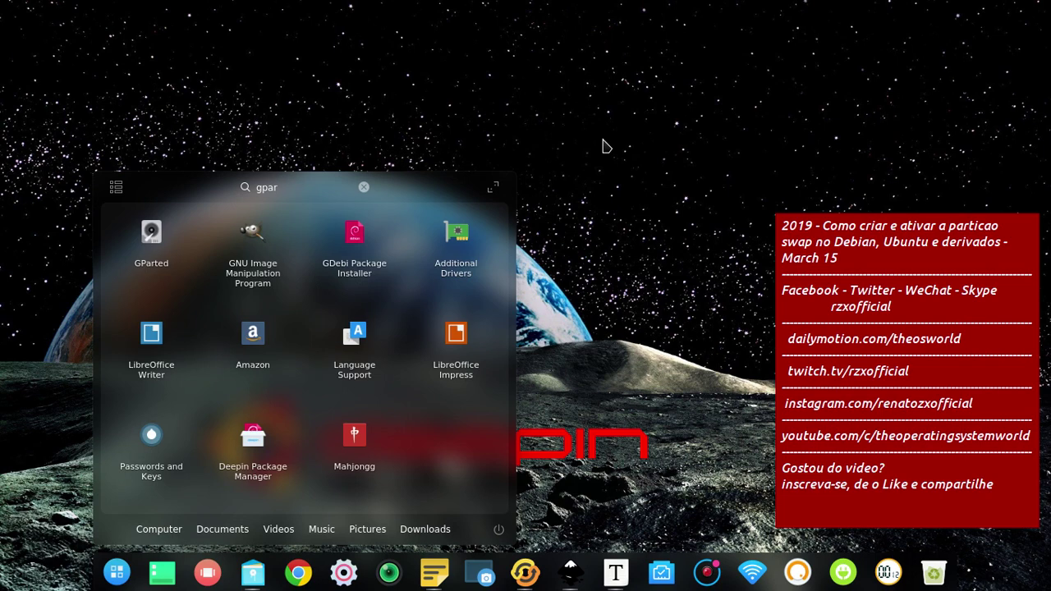
pyautogui.click(155, 236)
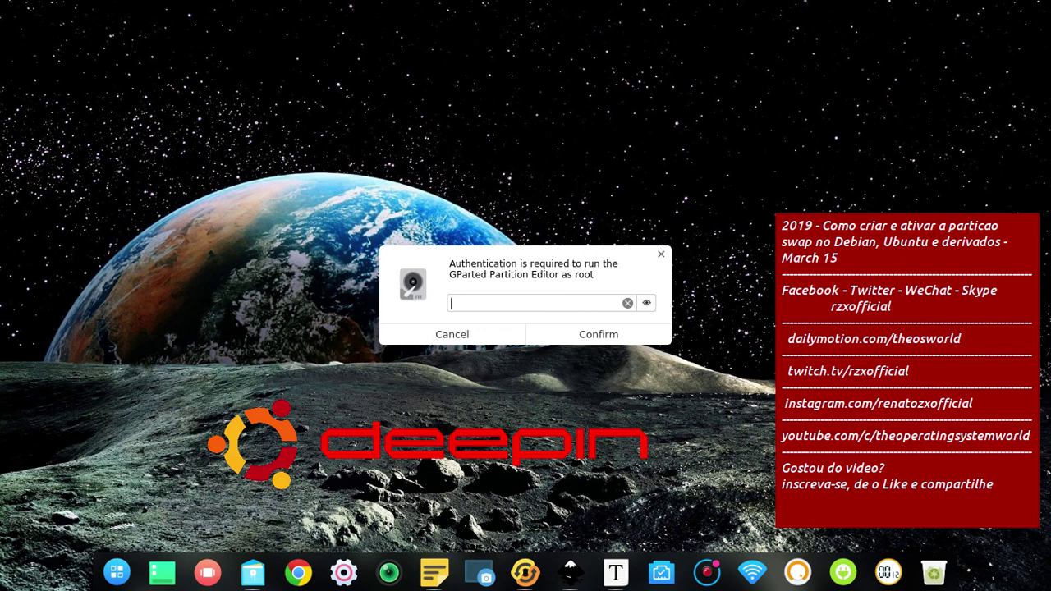
pyautogui.click(453, 334)
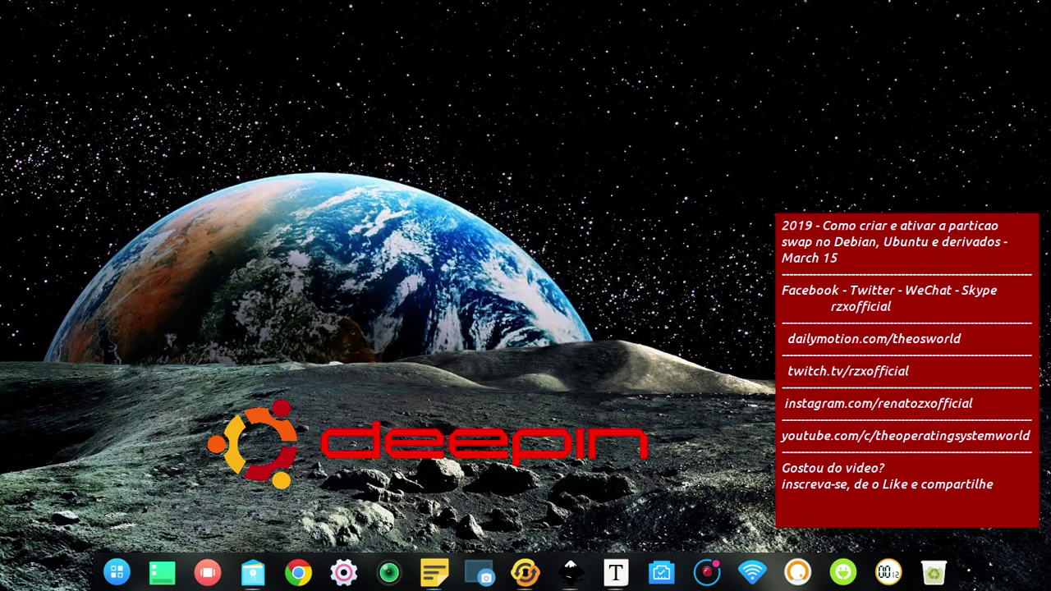
# Find System Monitor in the application launcher by searching for "sys" and launch it
pyautogui.click(116, 572)
pyautogui.click(257, 187)
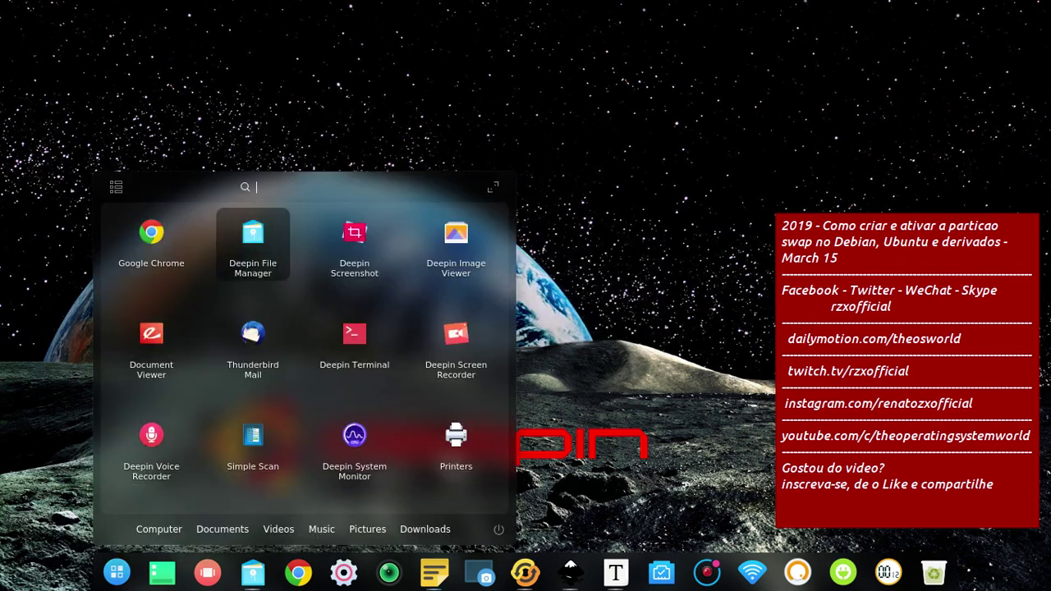
pyautogui.write('sys')
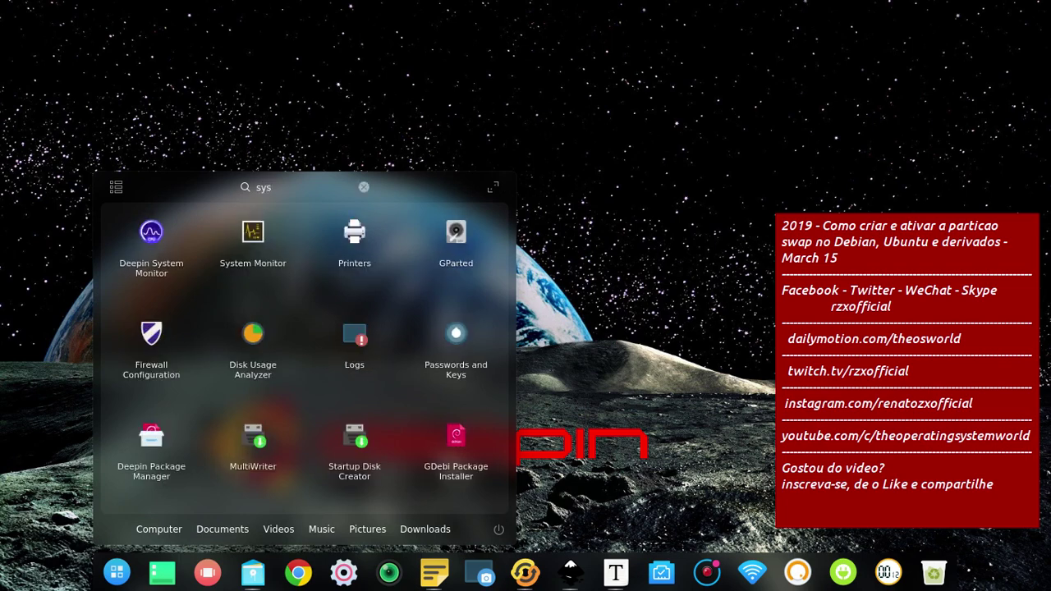
pyautogui.click(253, 238)
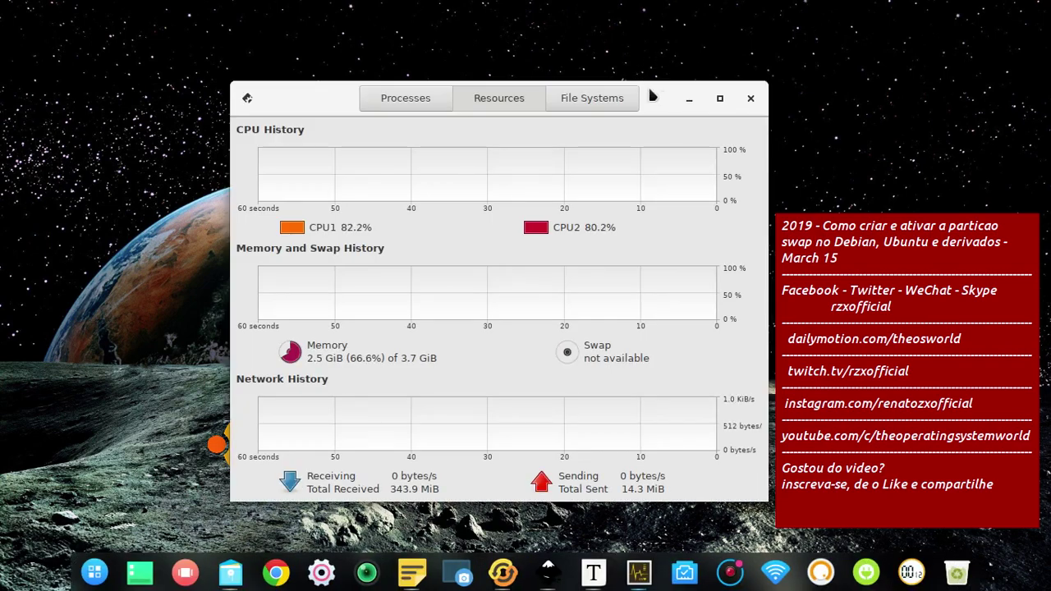
# Place the red note at the desktop's left edge and System Monitor at the upper right so both are unobstructed
pyautogui.moveTo(649, 96); pyautogui.dragTo(582, 9)
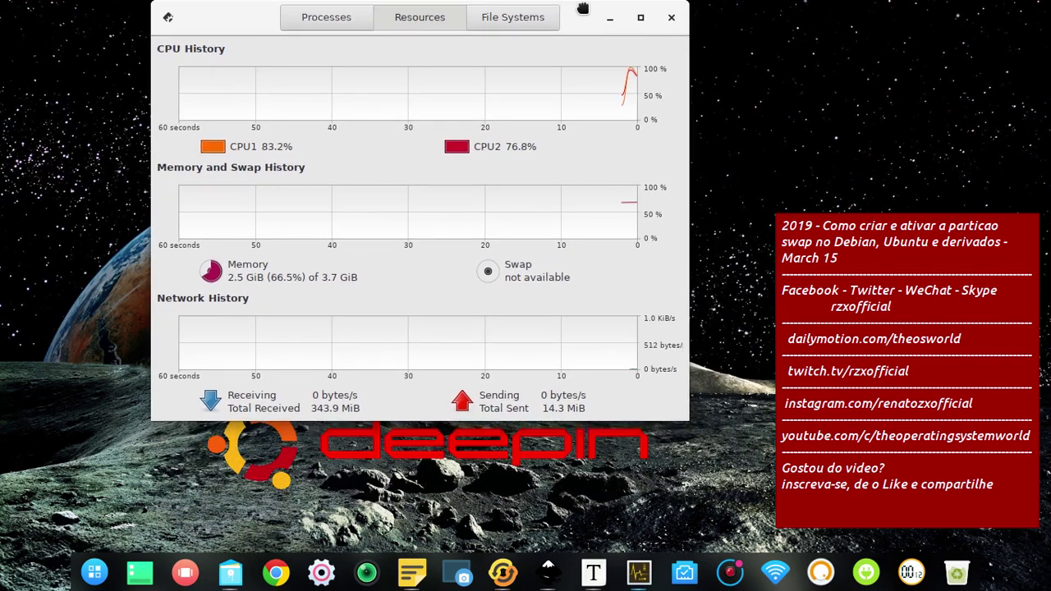
pyautogui.moveTo(582, 8); pyautogui.dragTo(702, 8)
pyautogui.moveTo(904, 291); pyautogui.dragTo(129, 159)
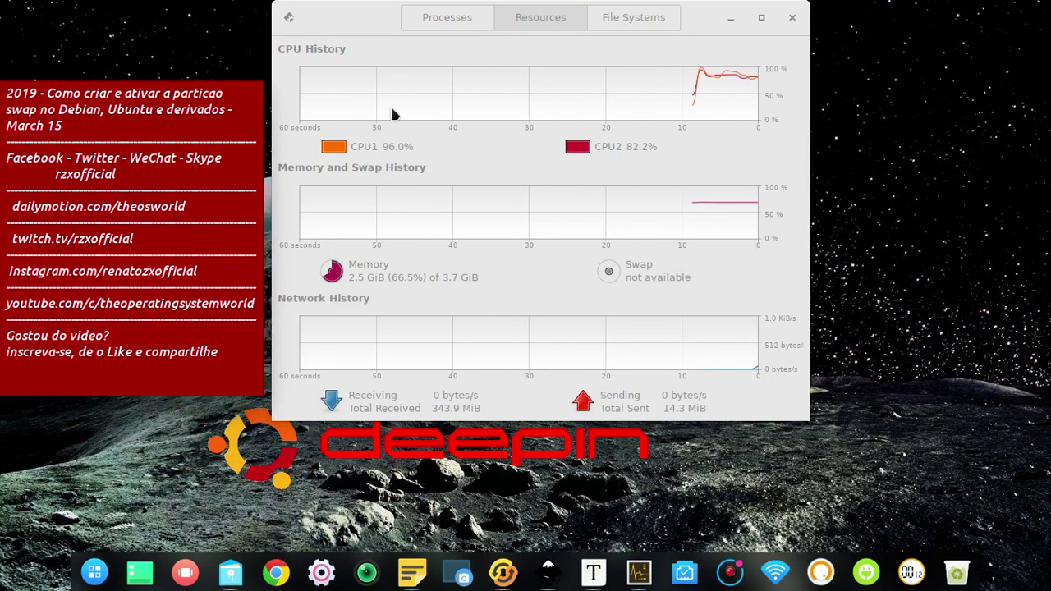
pyautogui.moveTo(694, 18); pyautogui.dragTo(889, 13)
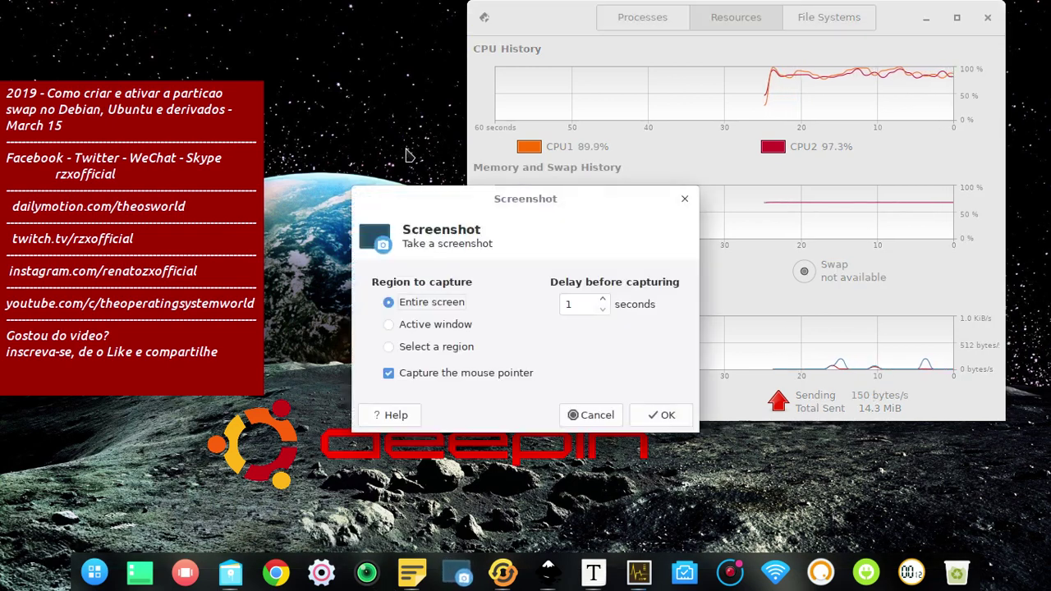
# Capture the entire screen, save the screenshot as 9.png in the ubuntu-DDE folder and close System Monitor
pyautogui.click(661, 415)
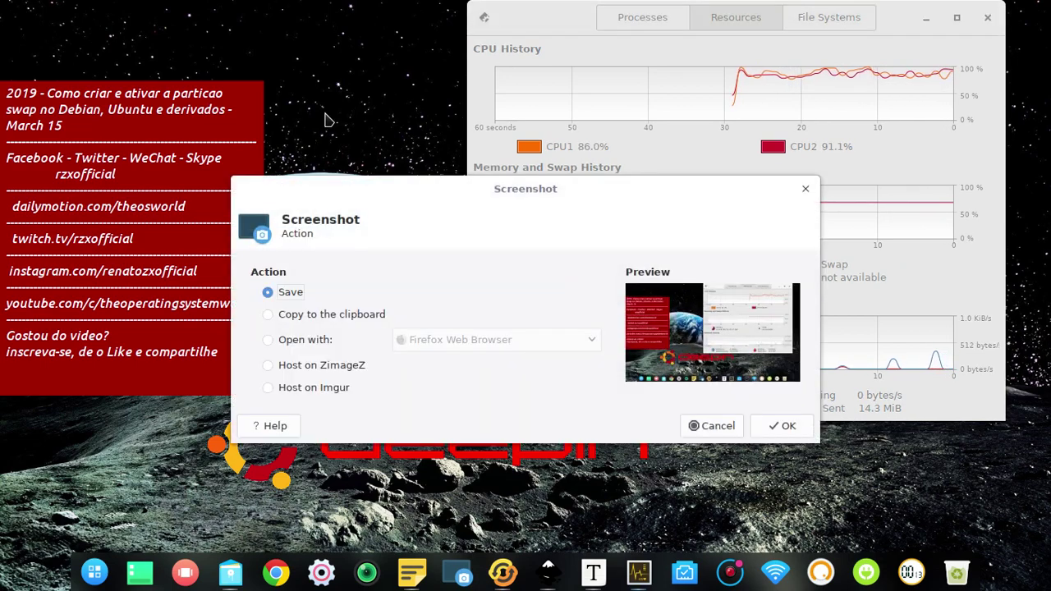
pyautogui.click(781, 426)
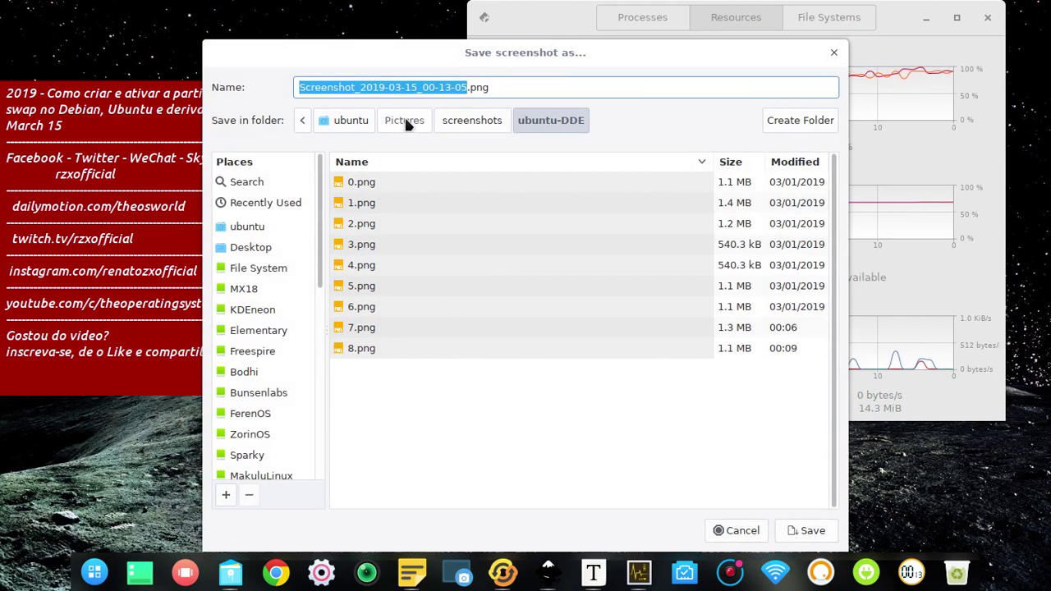
pyautogui.write('9')
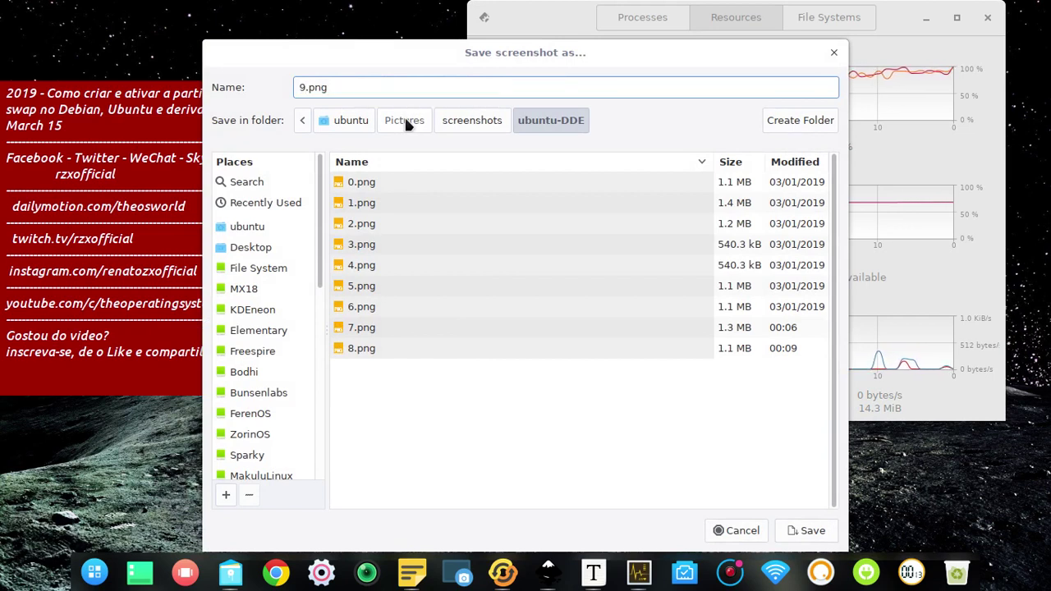
pyautogui.click(803, 530)
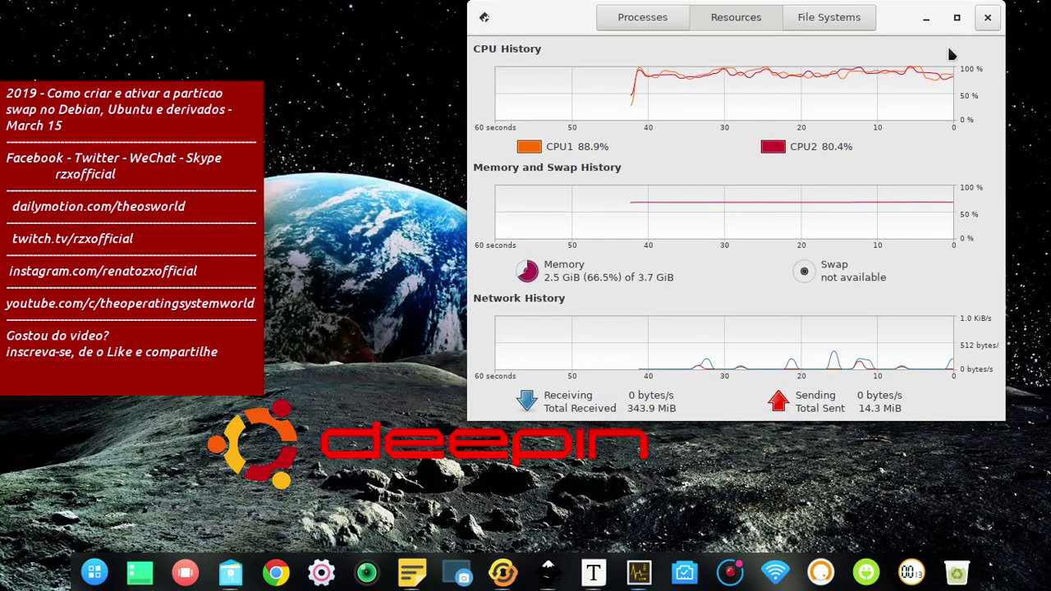
pyautogui.click(988, 18)
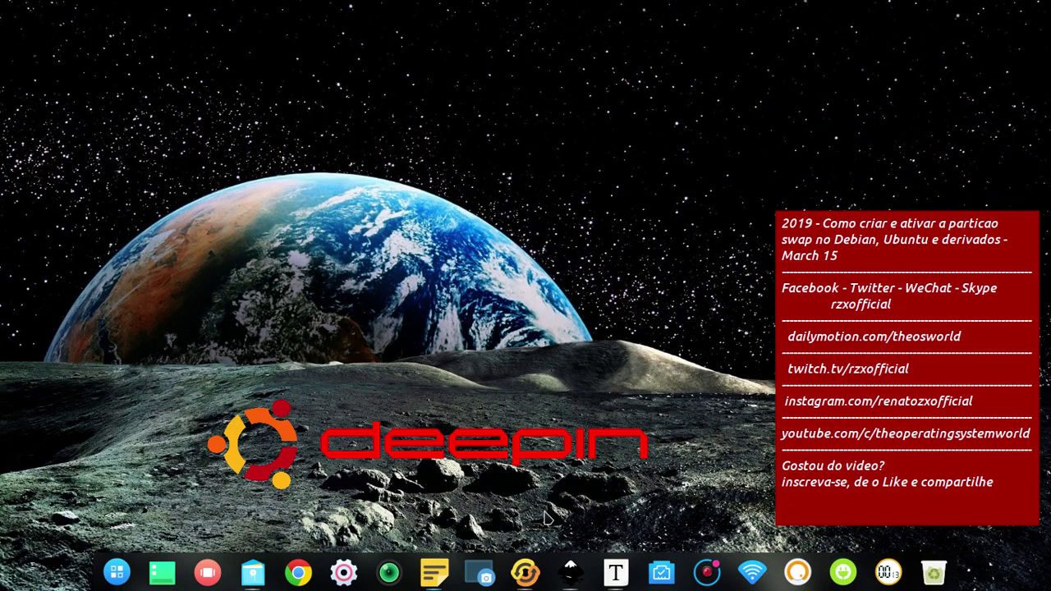
# Bring up the tutorial text file and review the gparted install command and the notes on activating swap and restarting
pyautogui.click(615, 573)
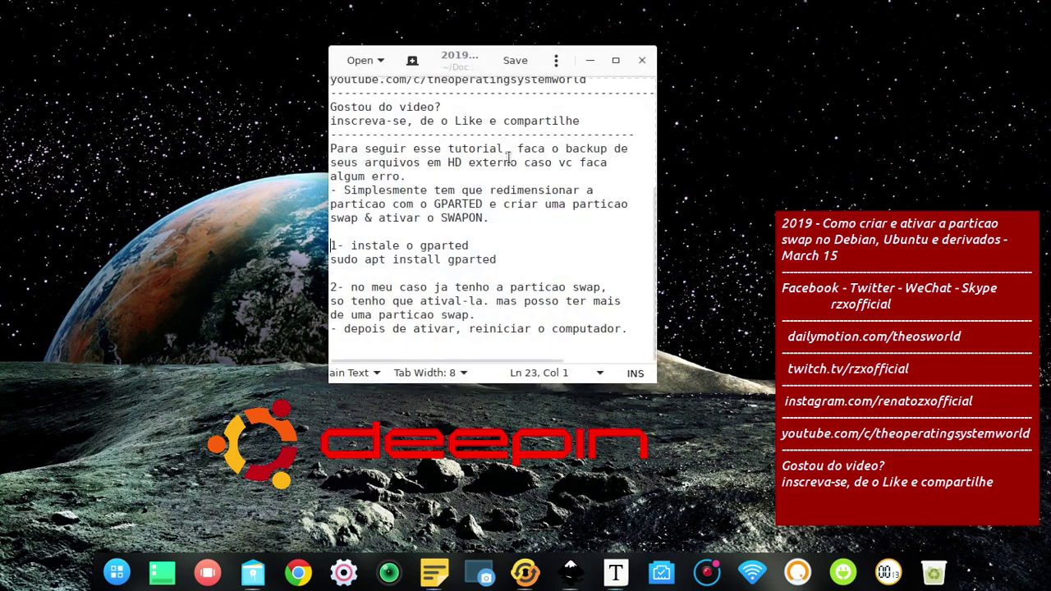
pyautogui.moveTo(500, 261); pyautogui.dragTo(323, 263)
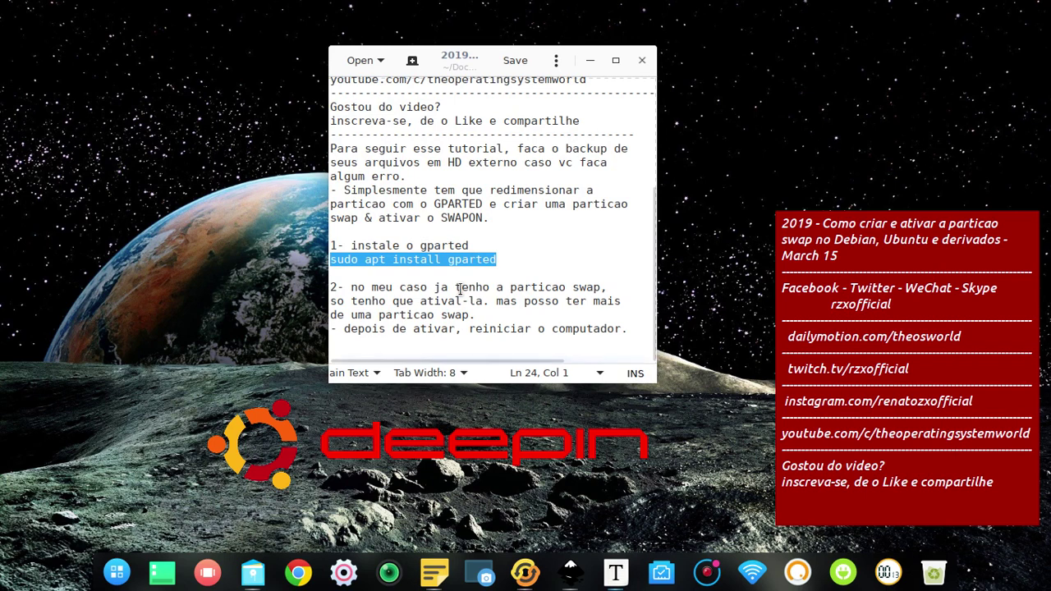
pyautogui.moveTo(623, 285); pyautogui.dragTo(328, 287)
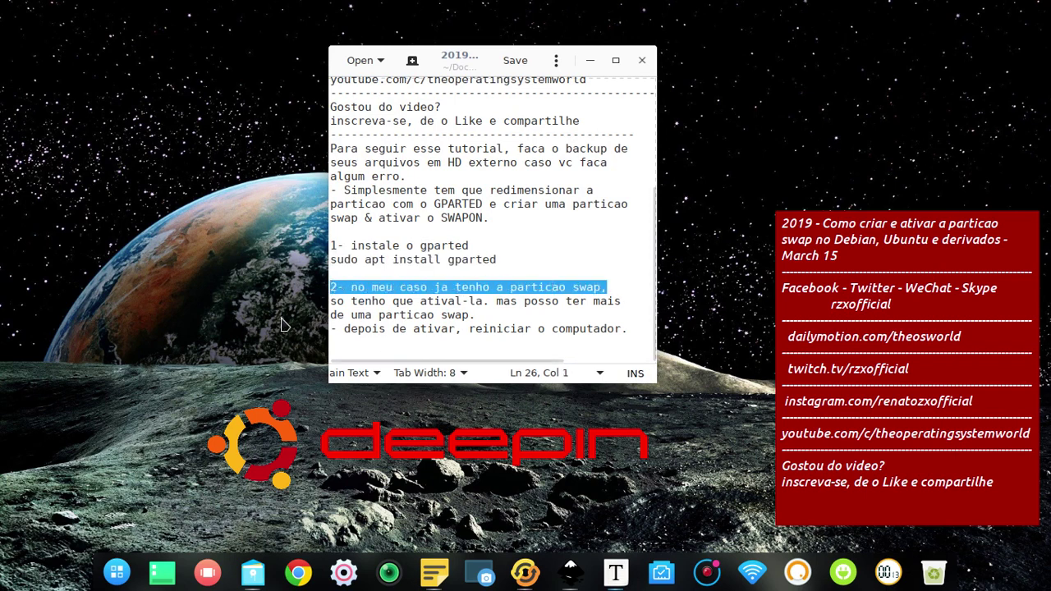
pyautogui.moveTo(489, 303); pyautogui.dragTo(311, 303)
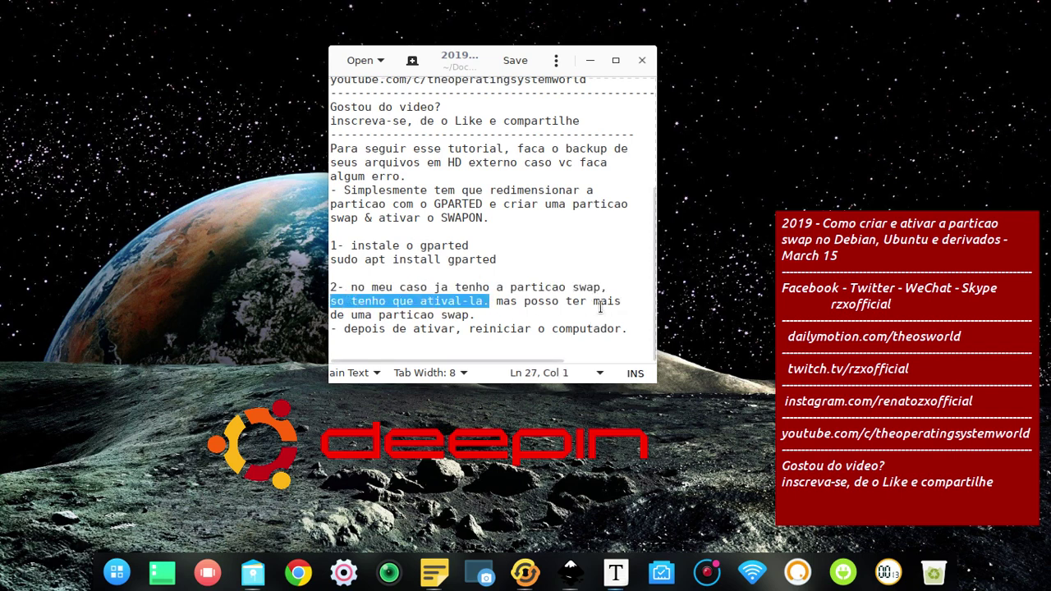
pyautogui.moveTo(496, 302); pyautogui.dragTo(619, 312)
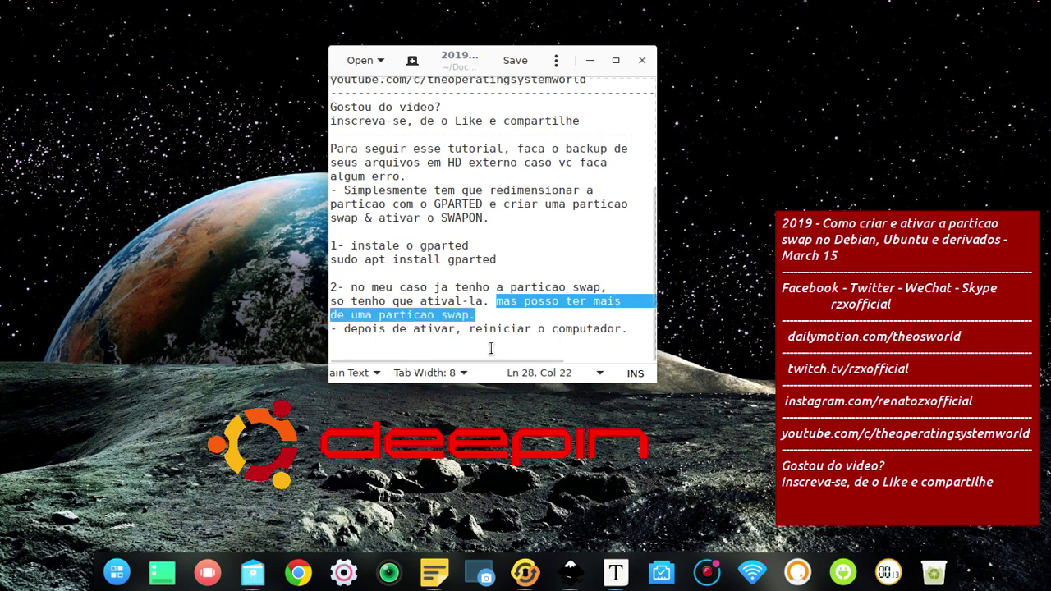
pyautogui.moveTo(628, 328); pyautogui.dragTo(344, 329)
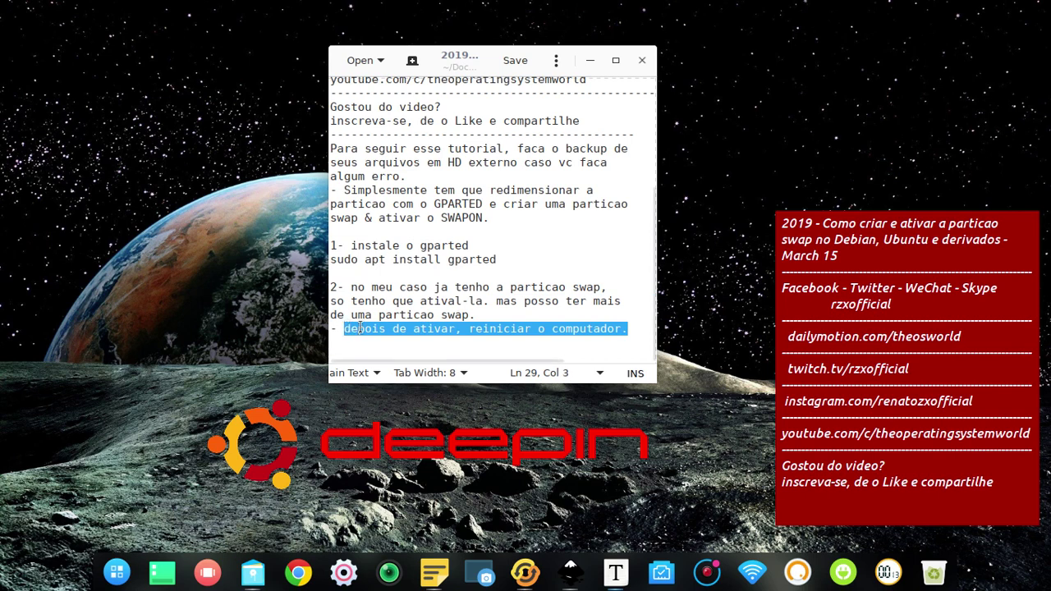
# Add the closing line "- recomendo ter uma particao swap de 4GB" to the notes, save the file and minimize it
pyautogui.click(639, 328)
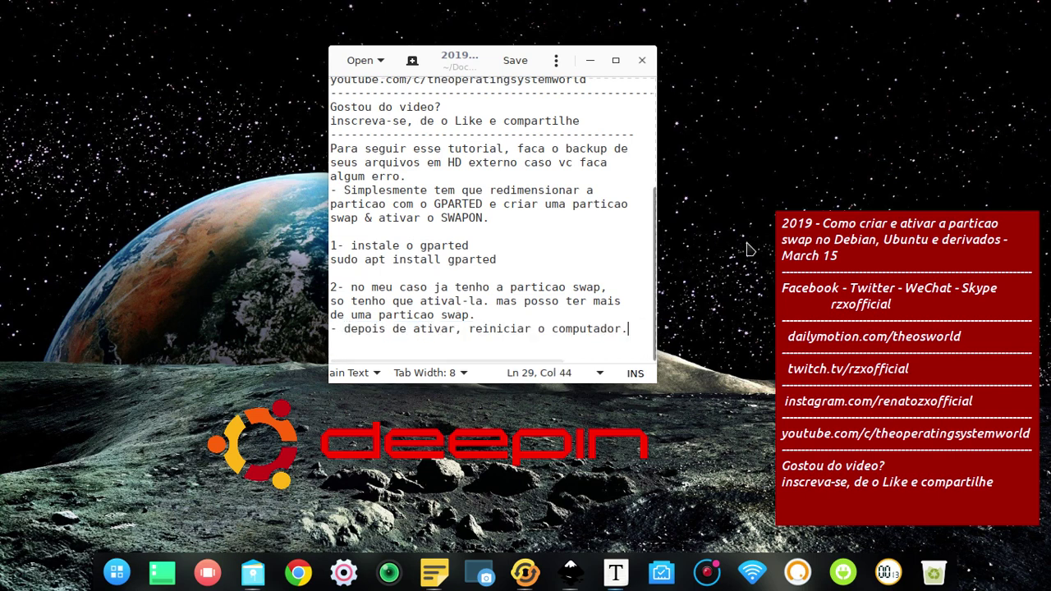
pyautogui.press('Return')
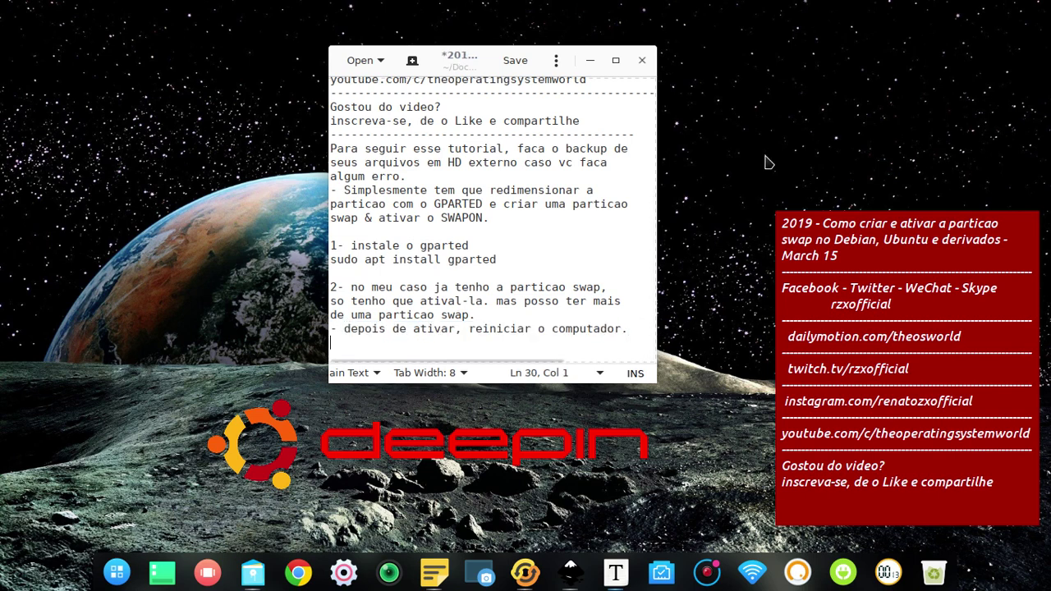
pyautogui.write('-')
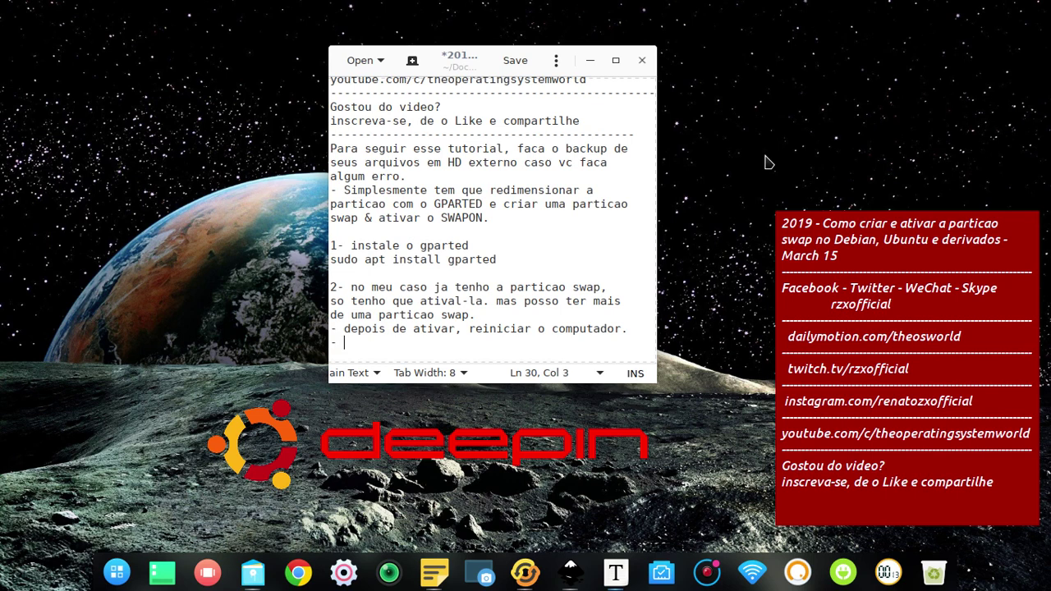
pyautogui.write(' recomendo ter uma particao swap de 4GB')
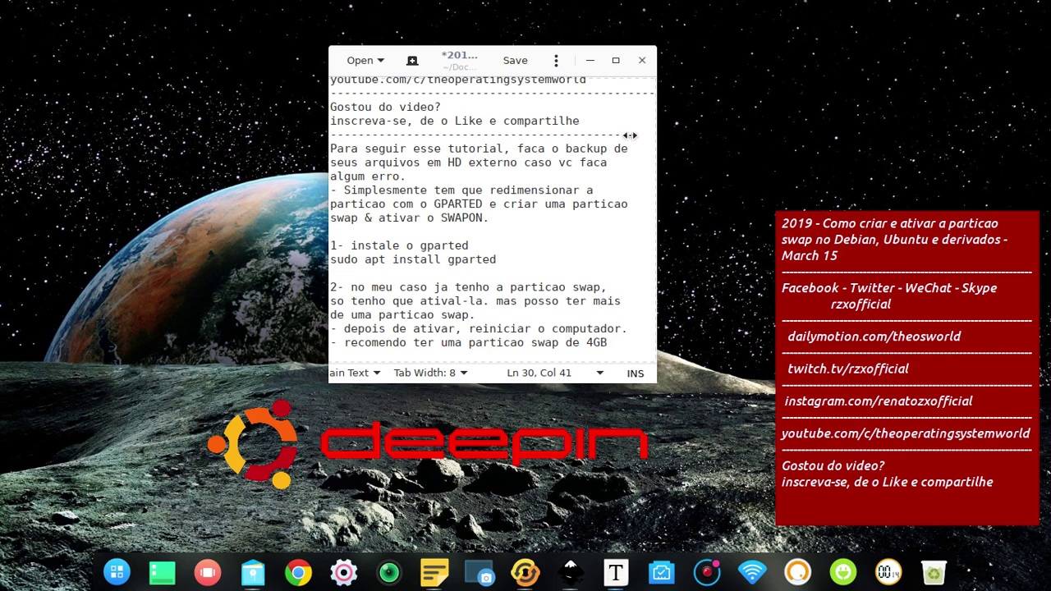
pyautogui.click(517, 63)
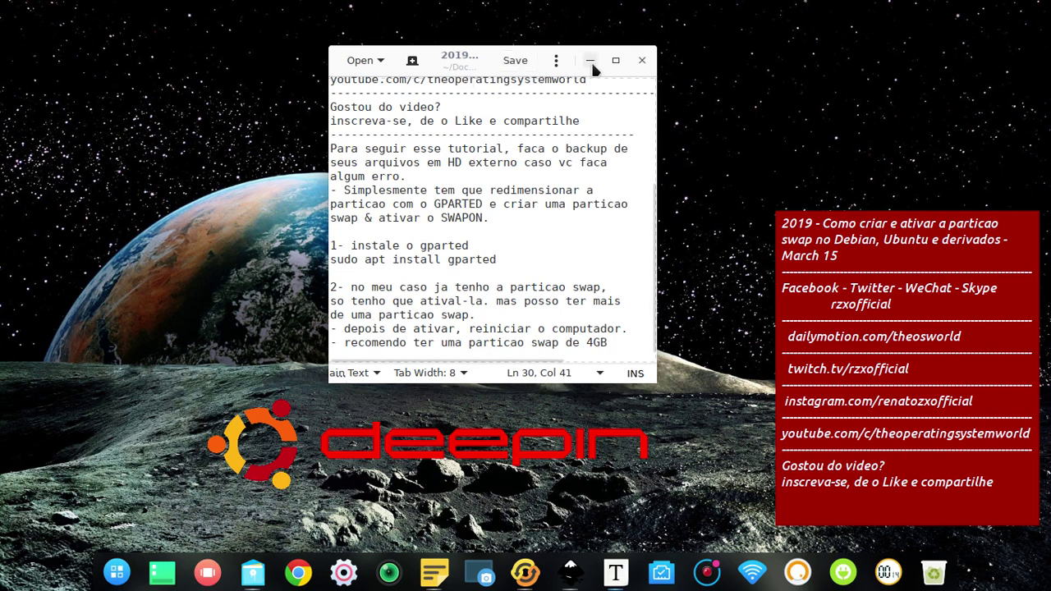
pyautogui.click(590, 60)
# Launch GParted from the application launcher, authenticate with the account password and move its window to the upper part of the screen
pyautogui.click(116, 572)
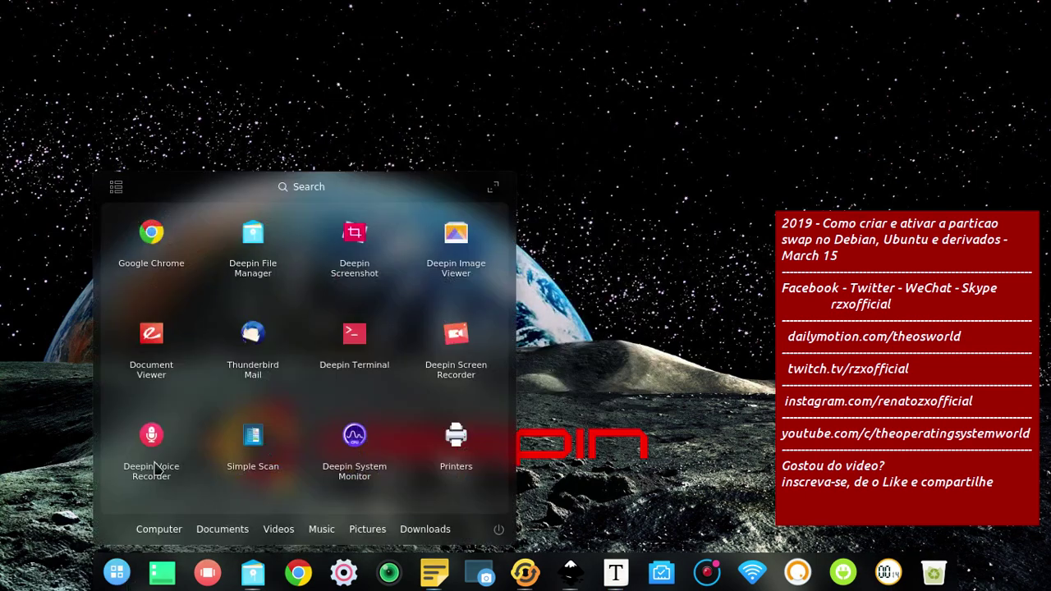
pyautogui.click(262, 193)
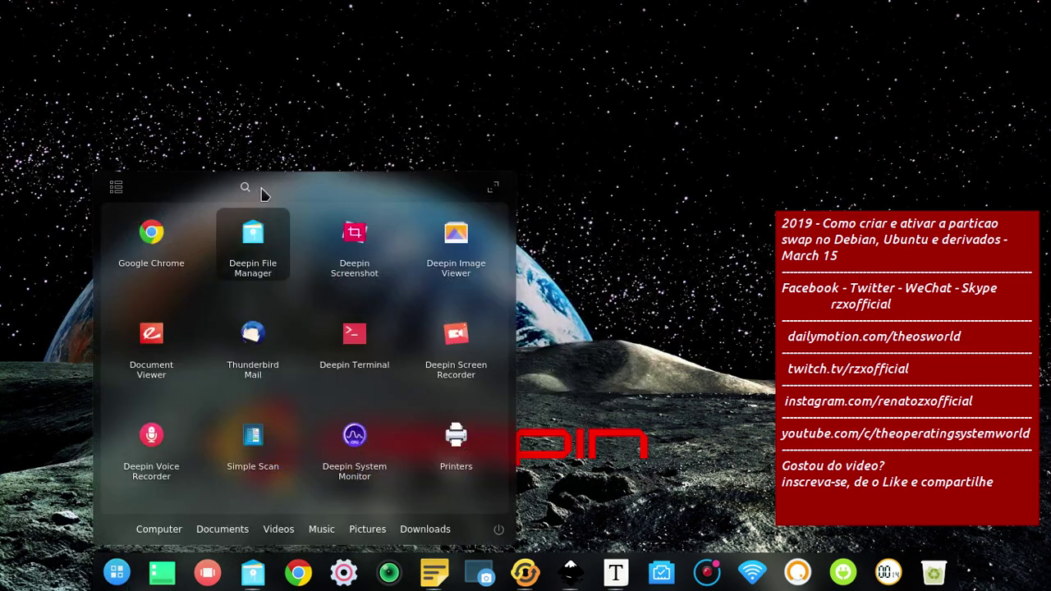
pyautogui.write('gr')
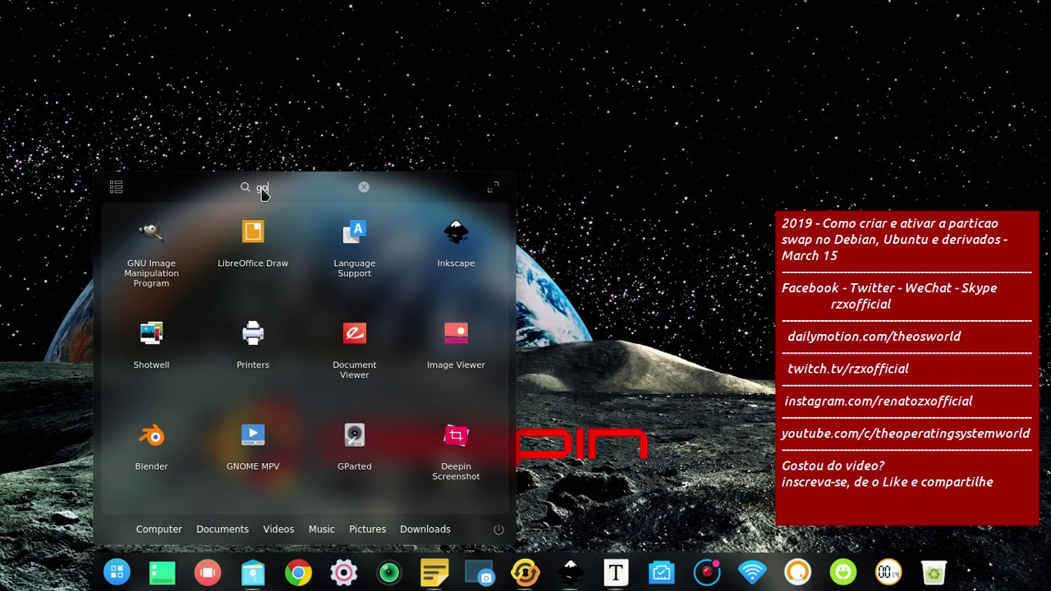
pyautogui.click(367, 441)
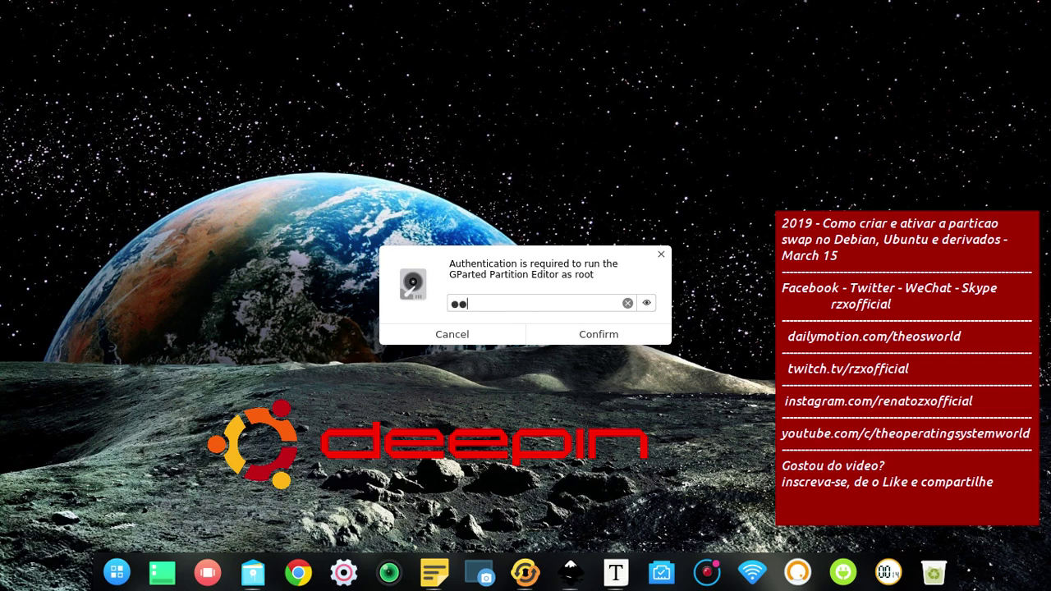
pyautogui.press('Return')
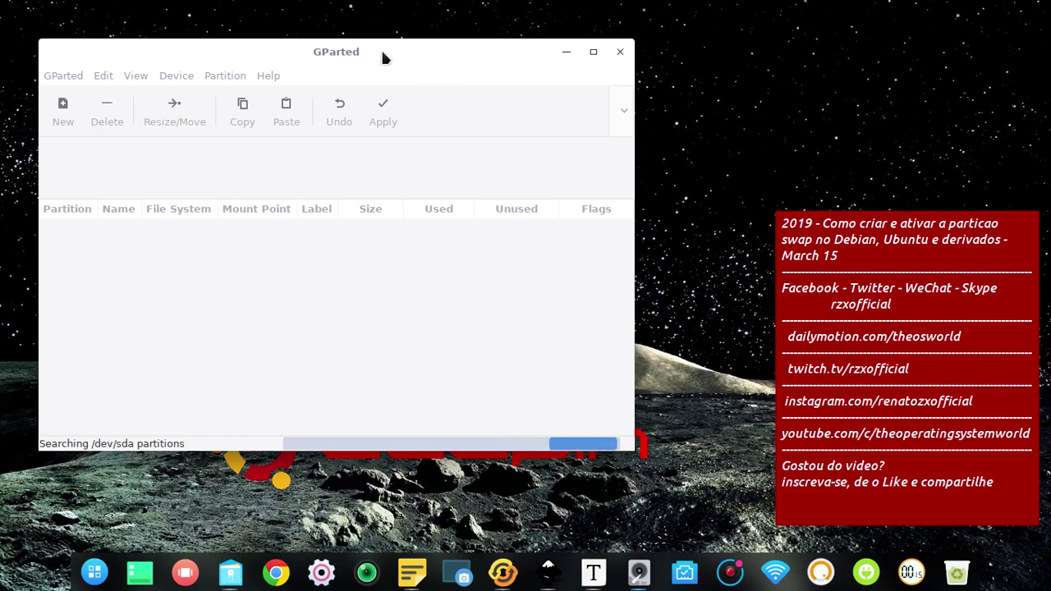
pyautogui.moveTo(382, 52); pyautogui.dragTo(410, 21)
pyautogui.moveTo(417, 14); pyautogui.dragTo(419, 14)
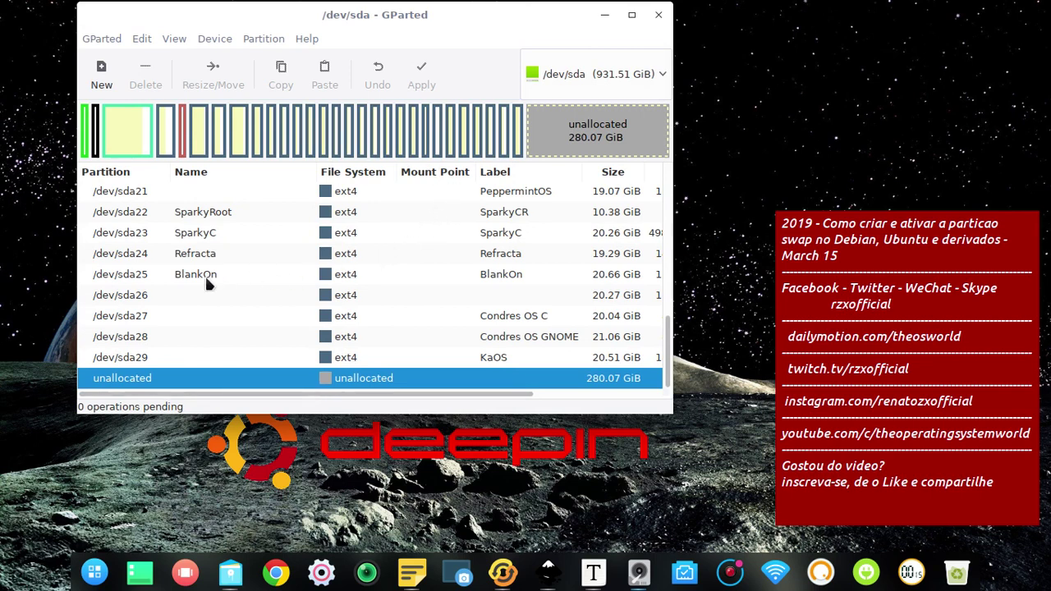
# Examine the /dev/sda partition list and the actions available for the linux-swap partition /dev/sda5
pyautogui.scroll(6, 204, 273)
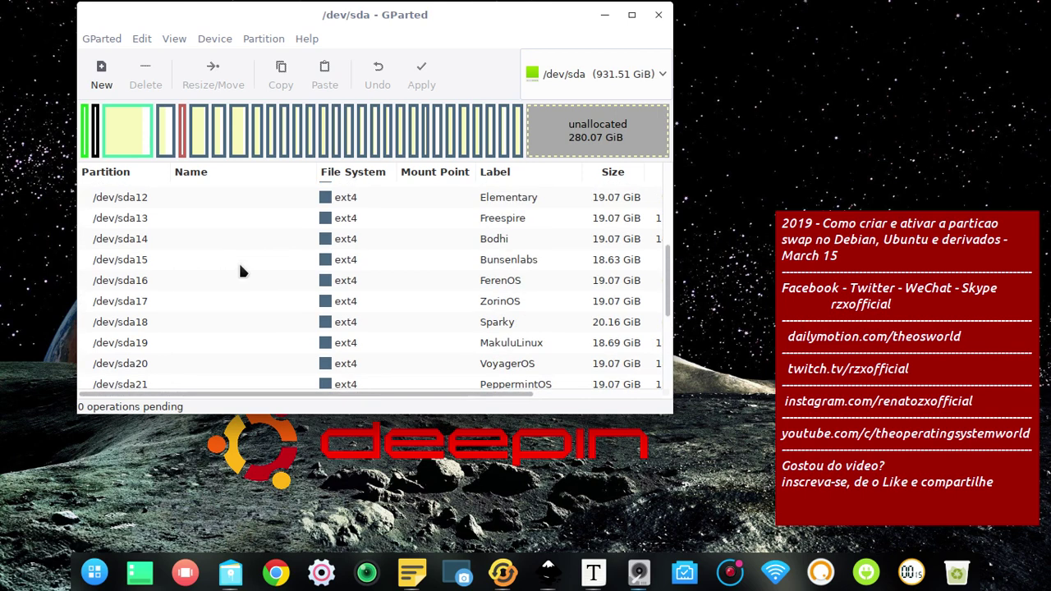
pyautogui.scroll(1, 241, 271)
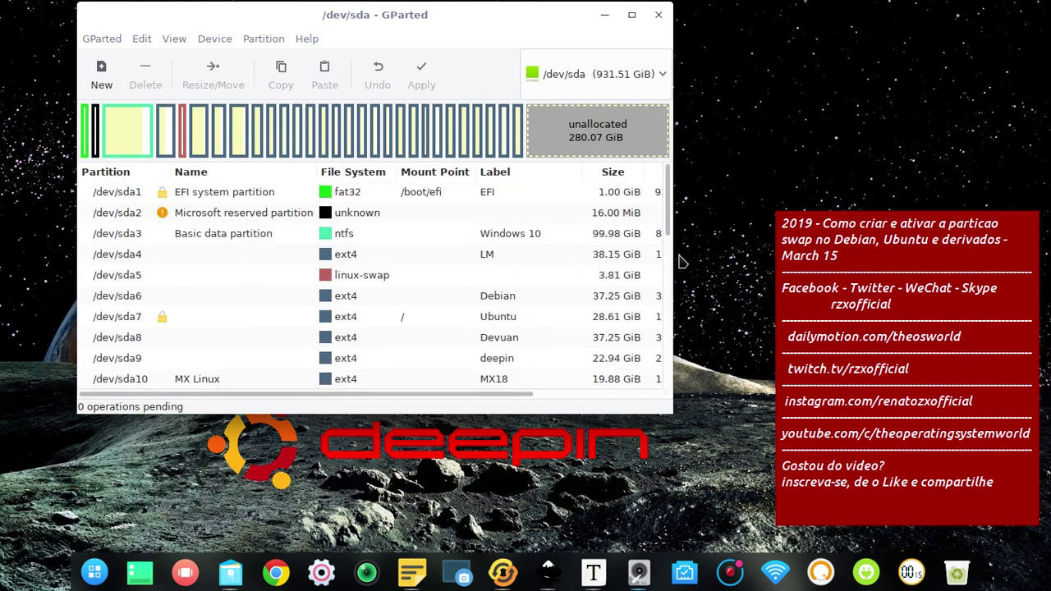
pyautogui.scroll(-7, 596, 261)
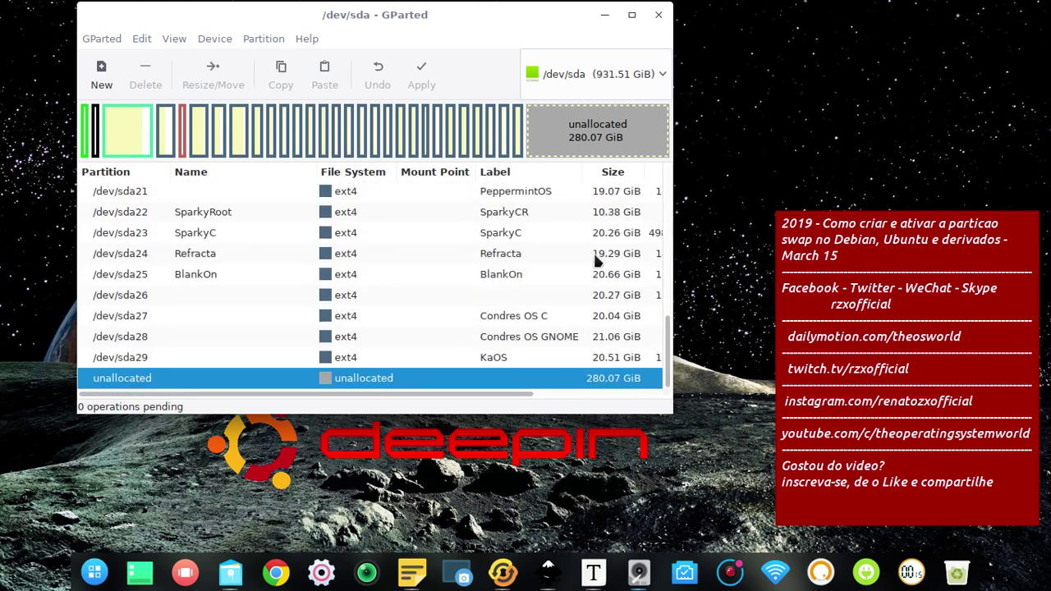
pyautogui.scroll(7, 596, 258)
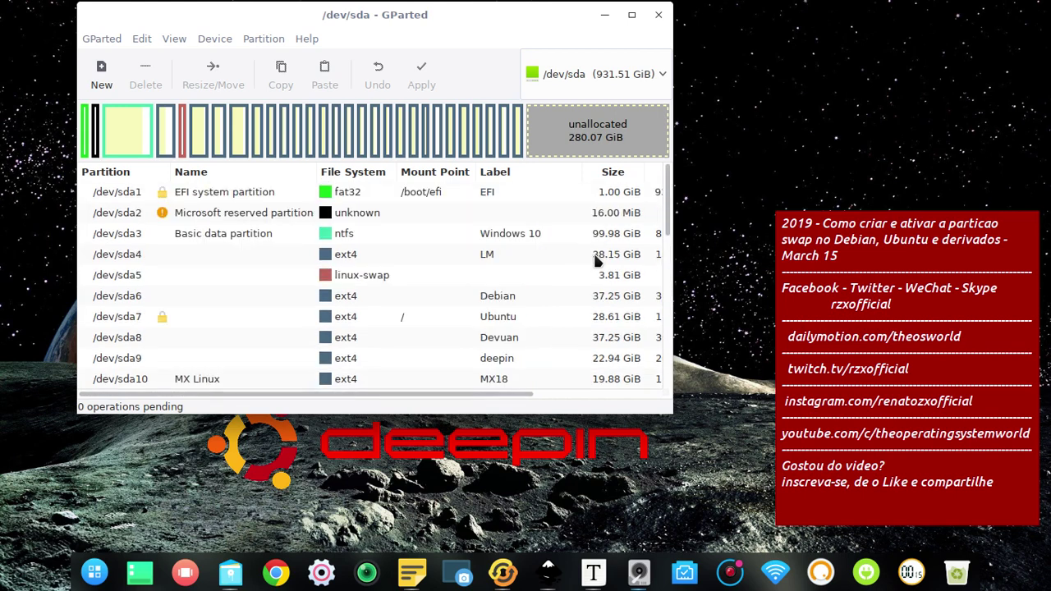
pyautogui.scroll(-7, 418, 255)
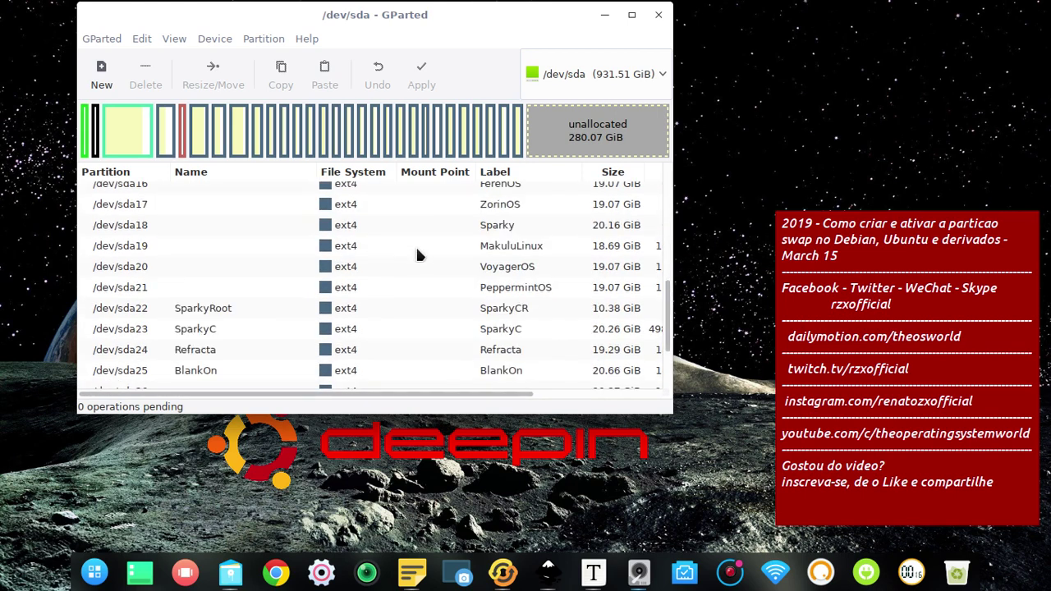
pyautogui.scroll(3, 416, 255)
pyautogui.scroll(4, 416, 255)
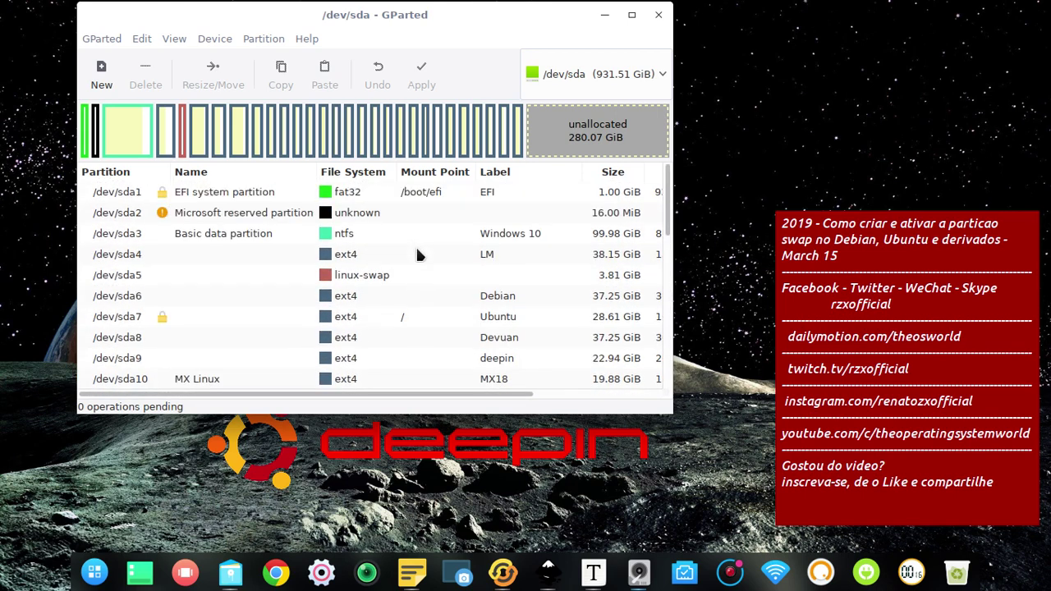
pyautogui.click(362, 278)
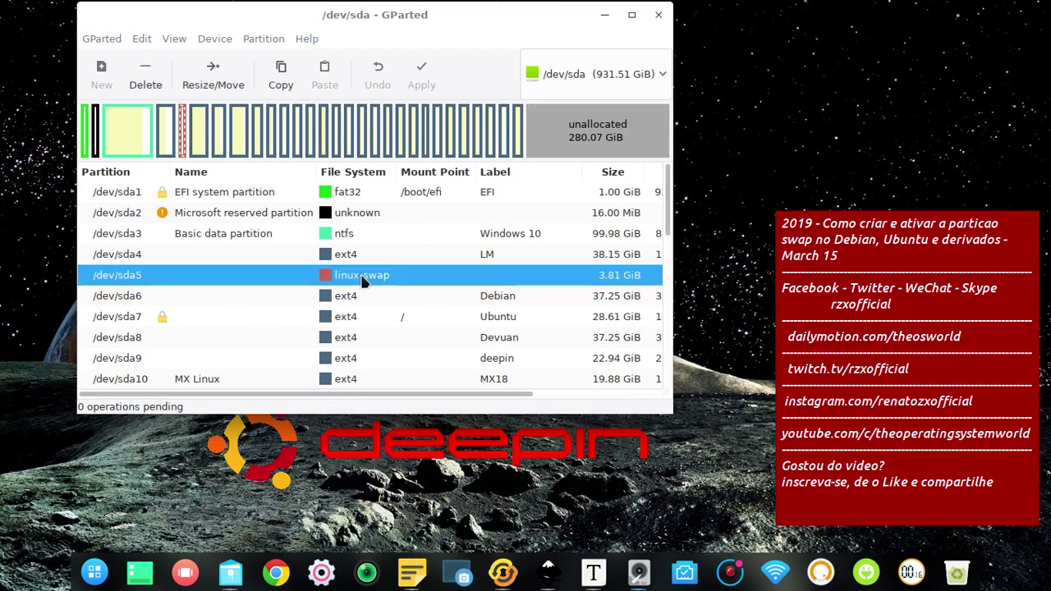
pyautogui.rightClick(416, 280)
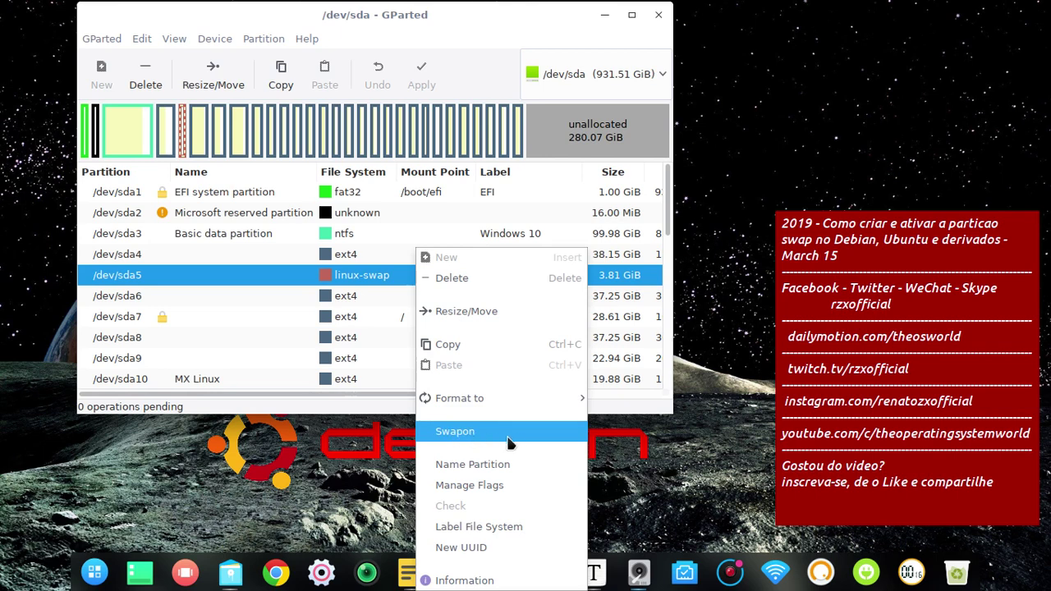
pyautogui.click(339, 280)
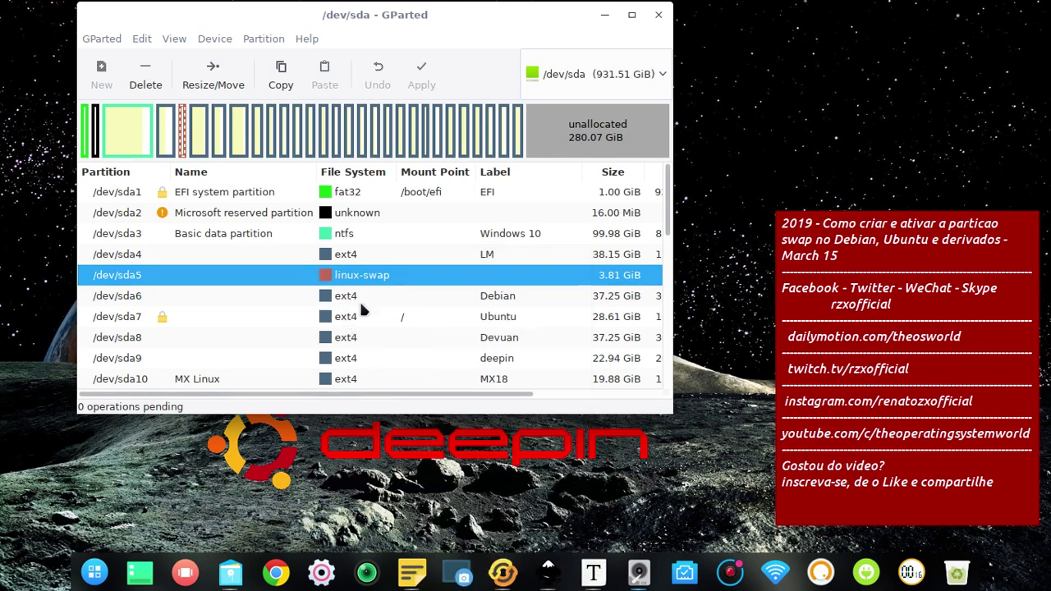
# Take a delayed screenshot of the entire screen with the context menu of the linux-swap partition /dev/sda5 open
pyautogui.press('Print')
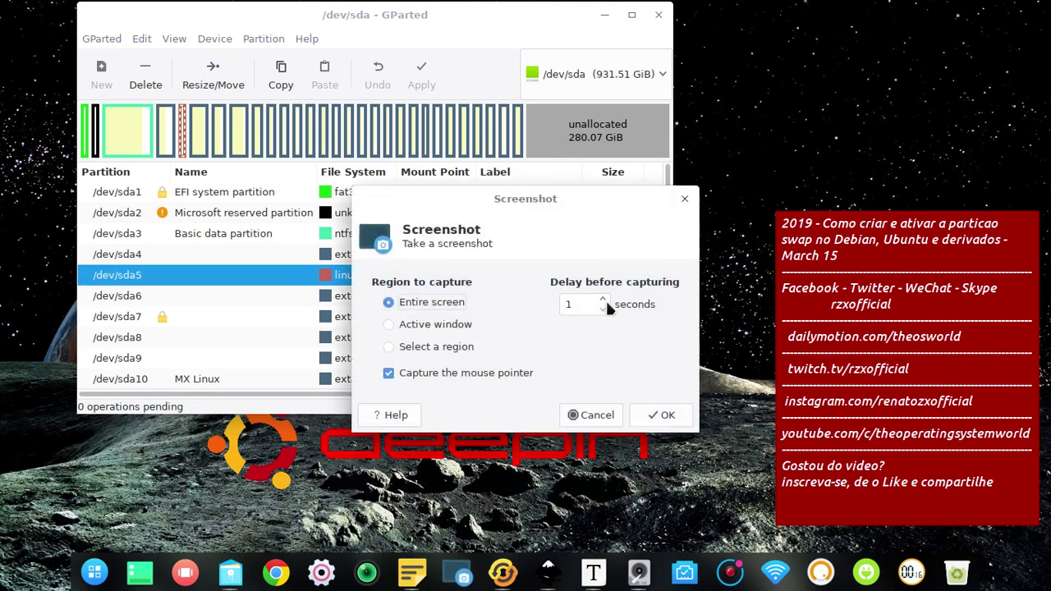
pyautogui.scroll(8, 605, 301)
pyautogui.click(666, 415)
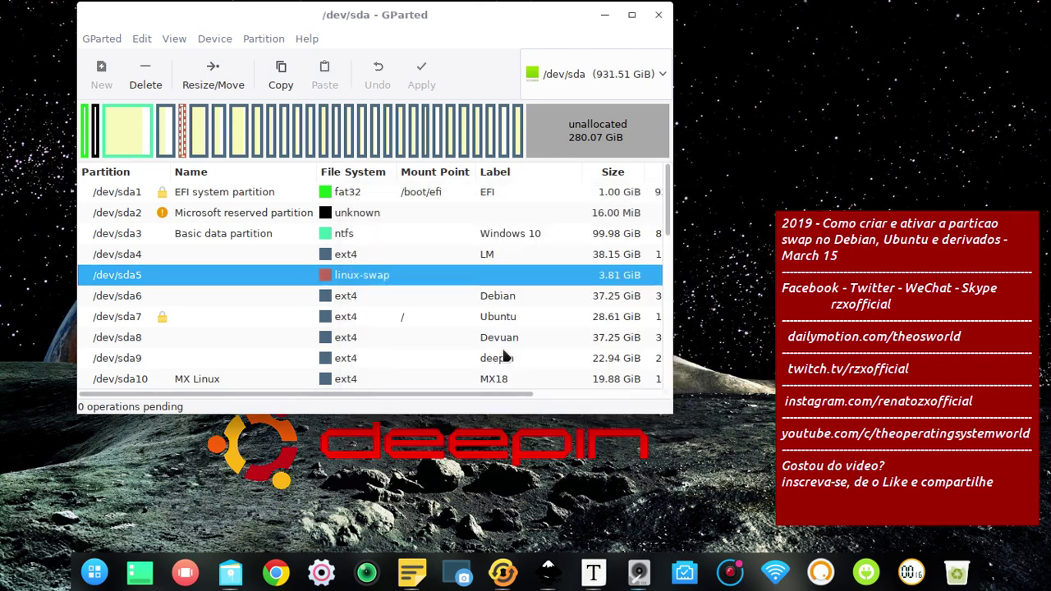
pyautogui.rightClick(420, 276)
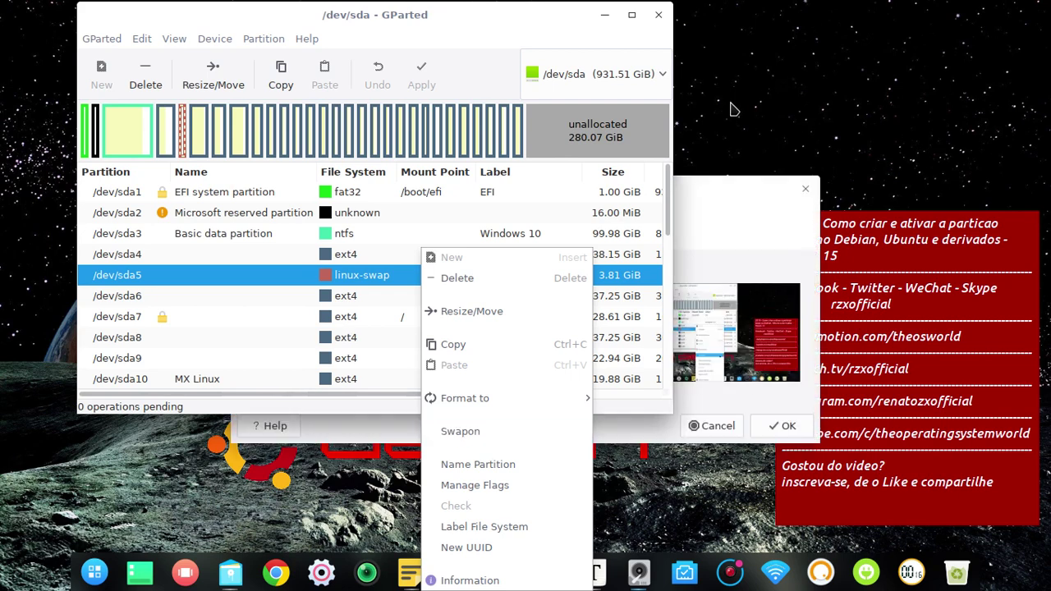
pyautogui.click(722, 188)
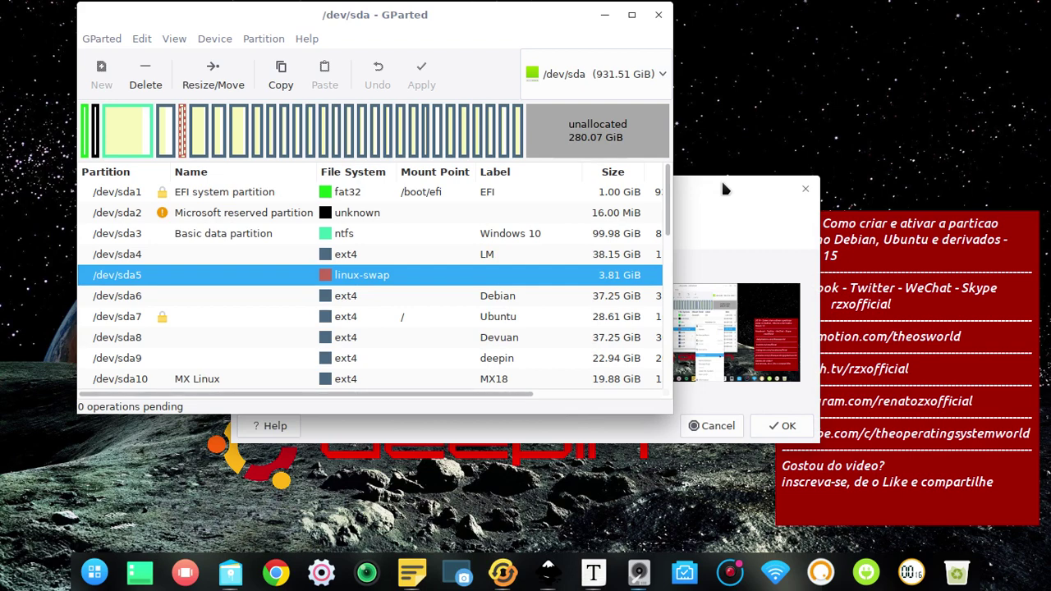
pyautogui.click(723, 189)
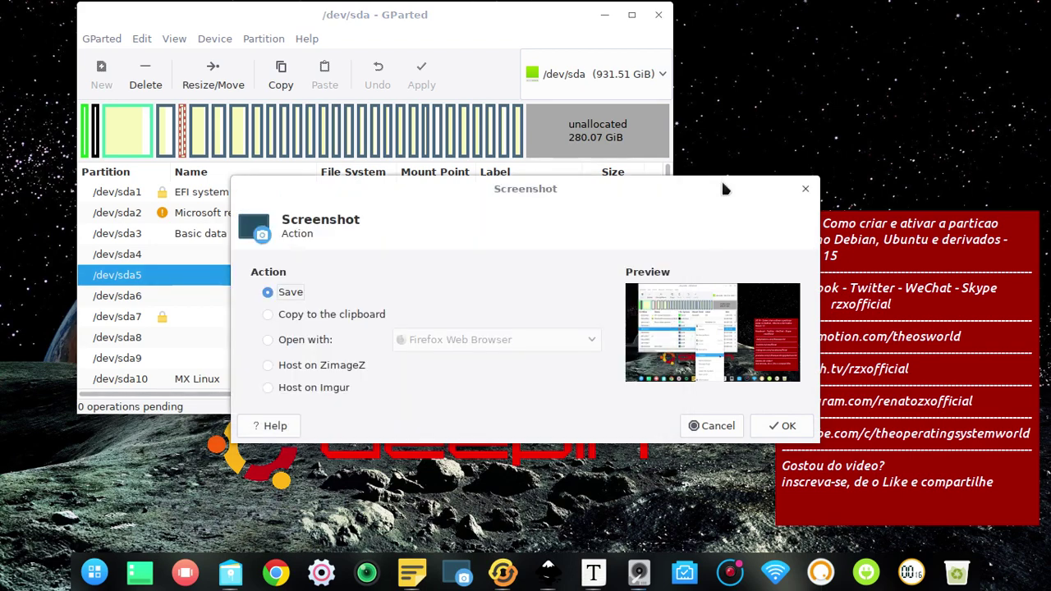
# Save the captured screenshot as 10.png in the ubuntu-DDE folder
pyautogui.click(784, 424)
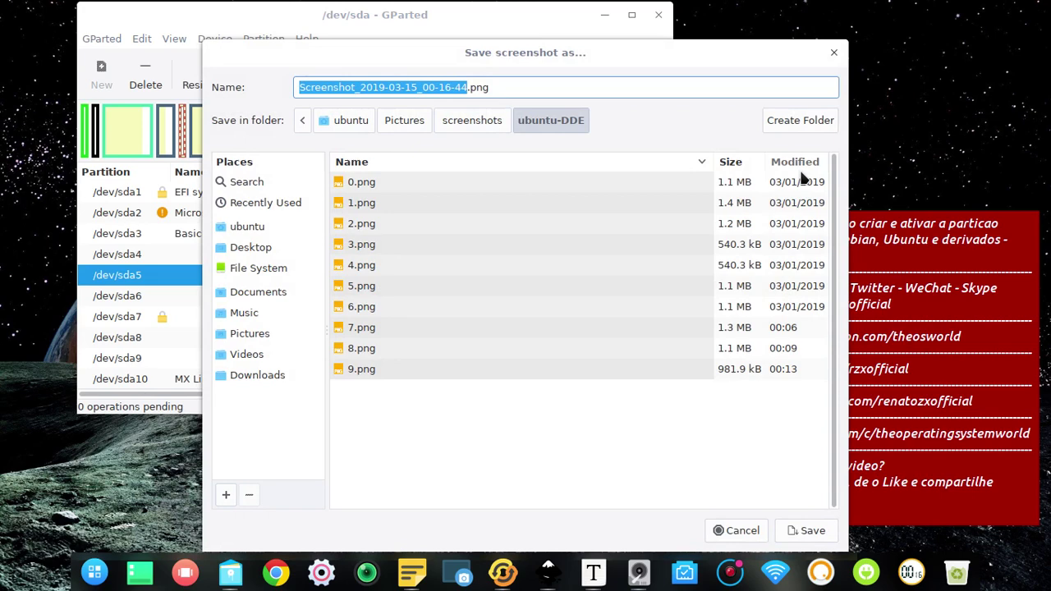
pyautogui.write('10')
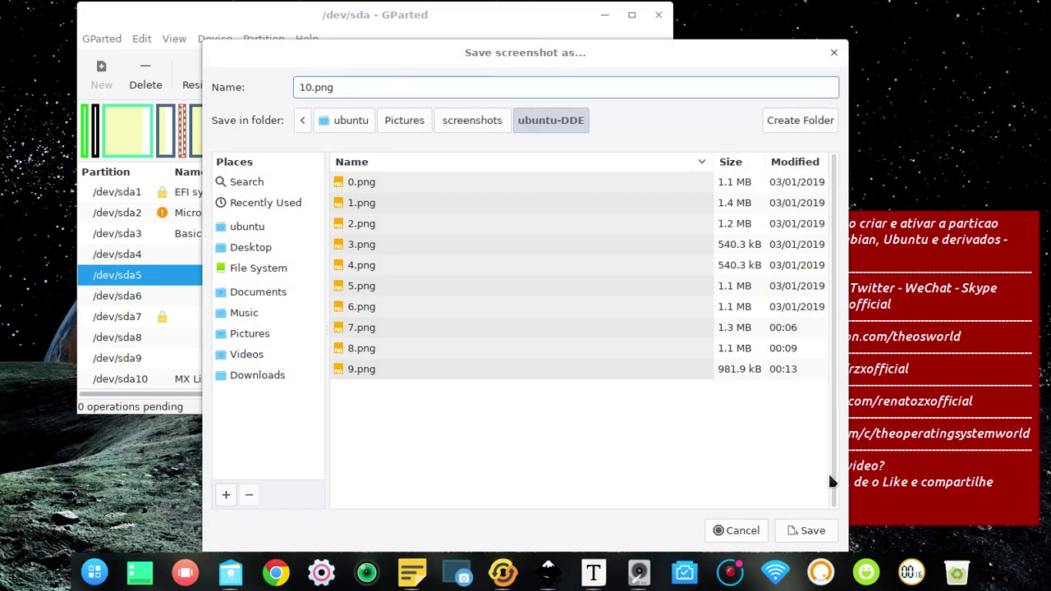
pyautogui.click(821, 534)
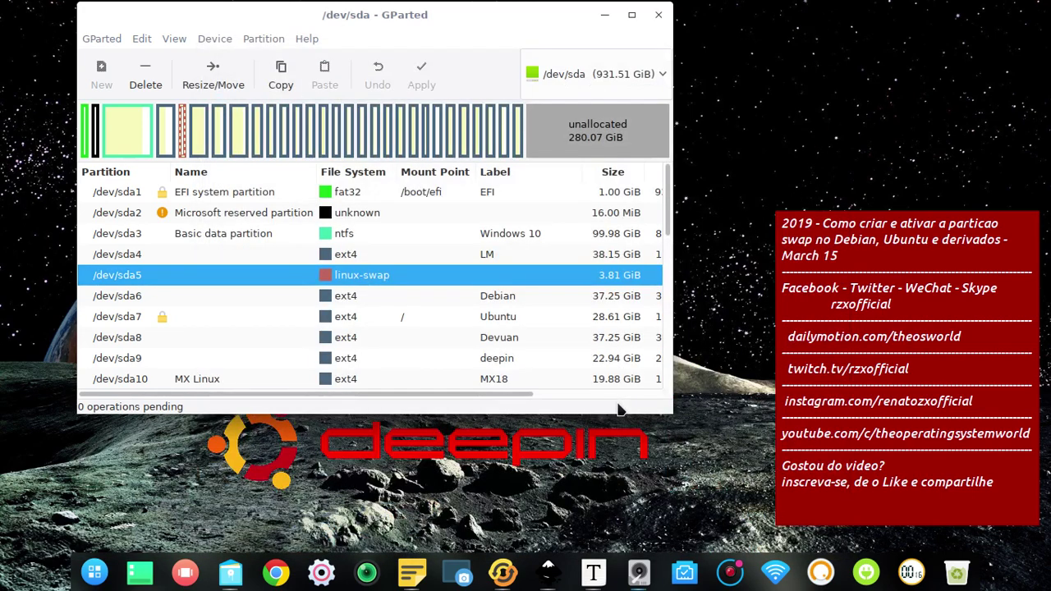
# Activate the linux-swap partition /dev/sda5 with Swapon
pyautogui.rightClick(375, 275)
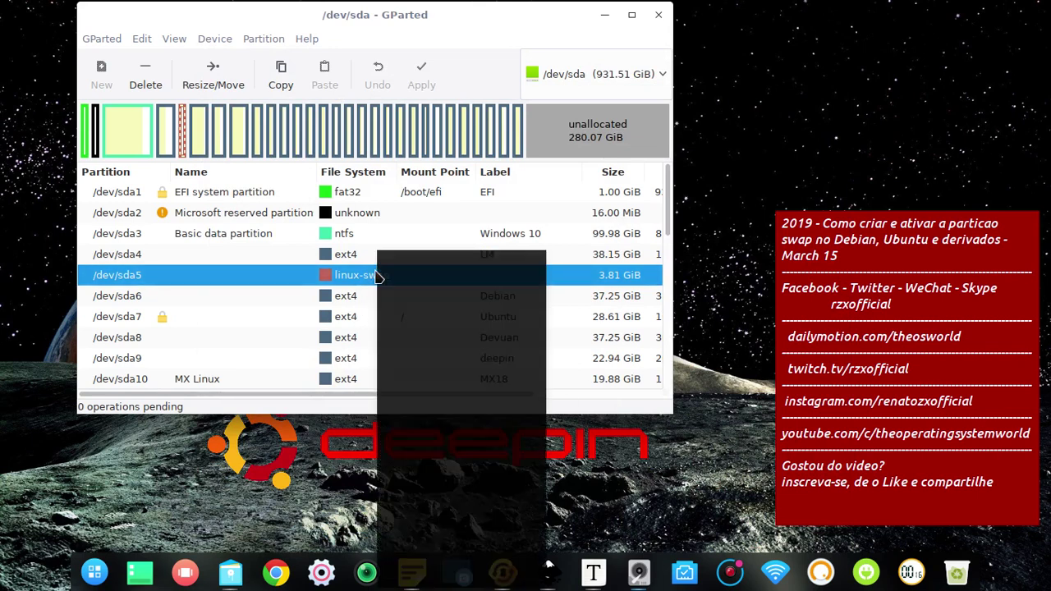
pyautogui.click(441, 433)
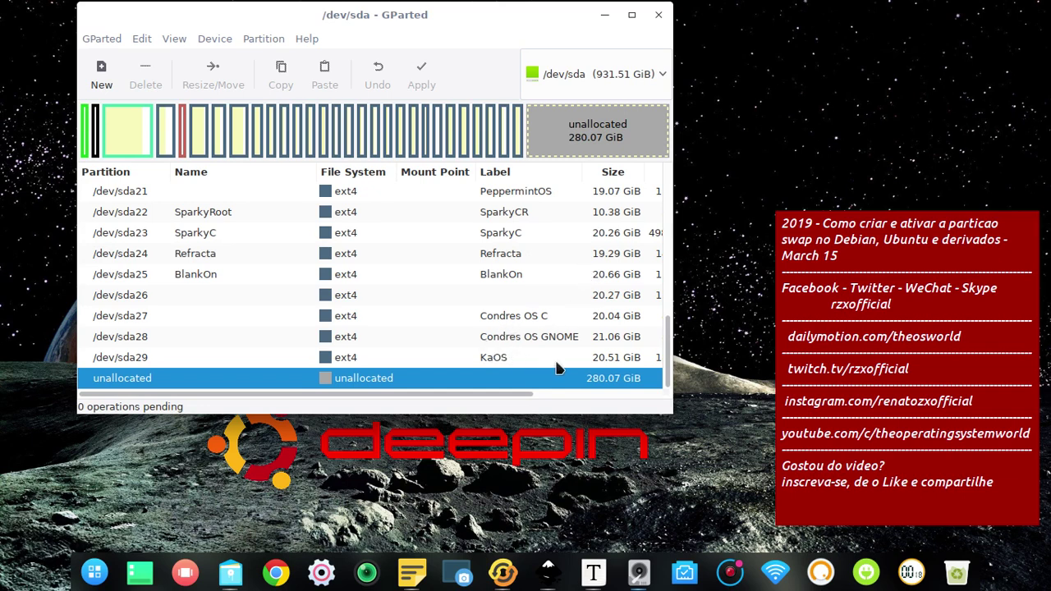
pyautogui.click(524, 298)
pyautogui.rightClick(524, 298)
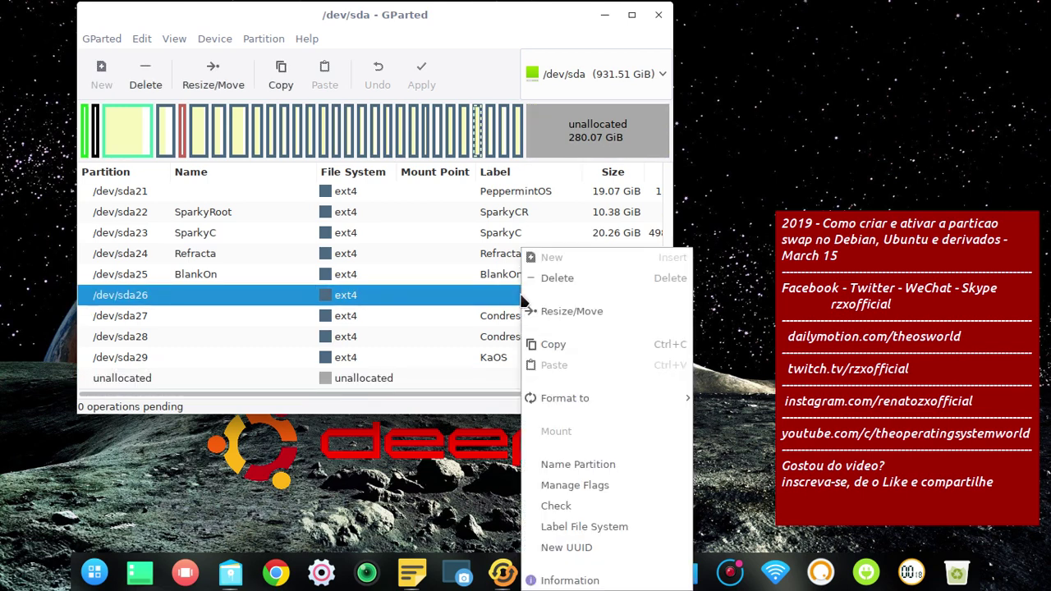
pyautogui.click(624, 468)
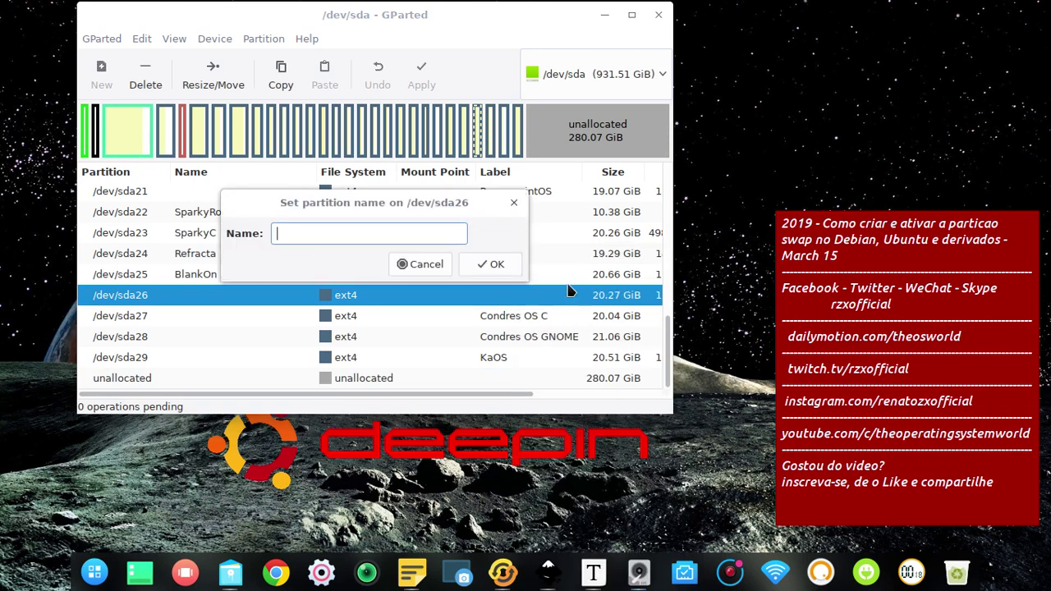
pyautogui.click(422, 264)
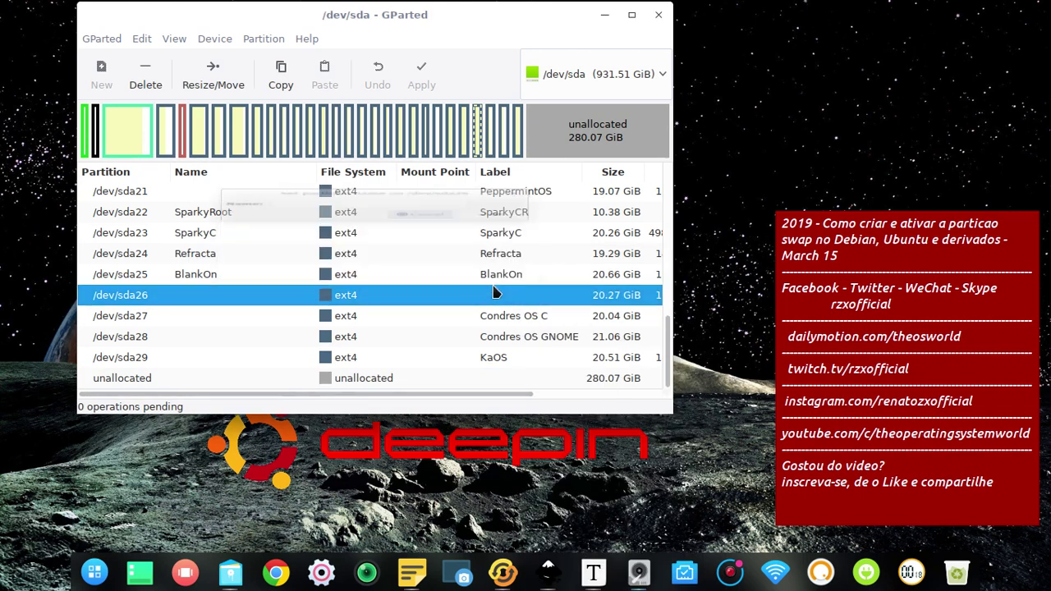
# Set the file system label of the ext4 partition /dev/sda26 to "ubuntu-deepin"
pyautogui.rightClick(514, 301)
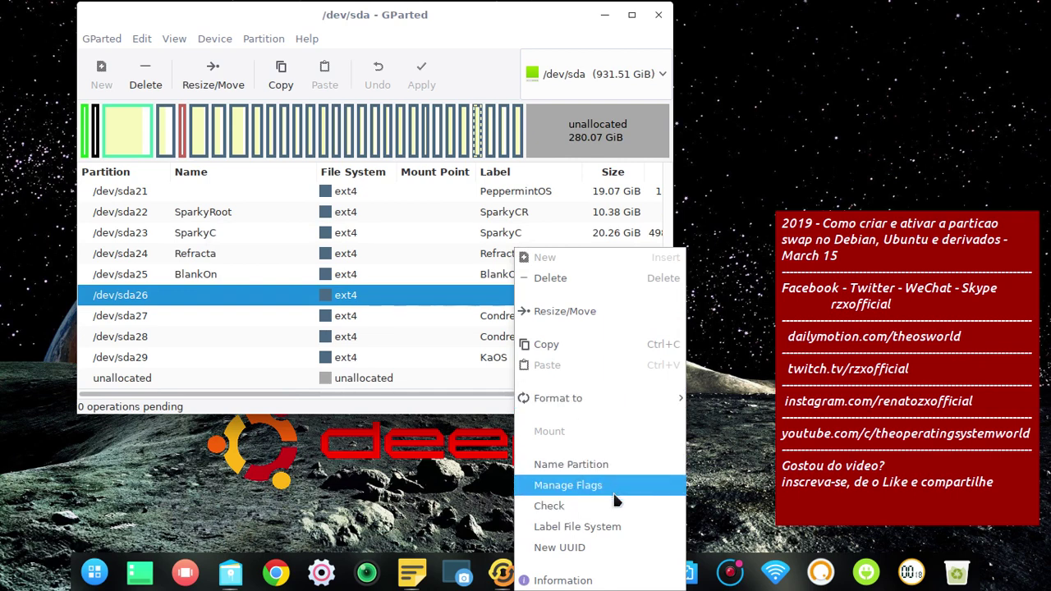
pyautogui.click(606, 527)
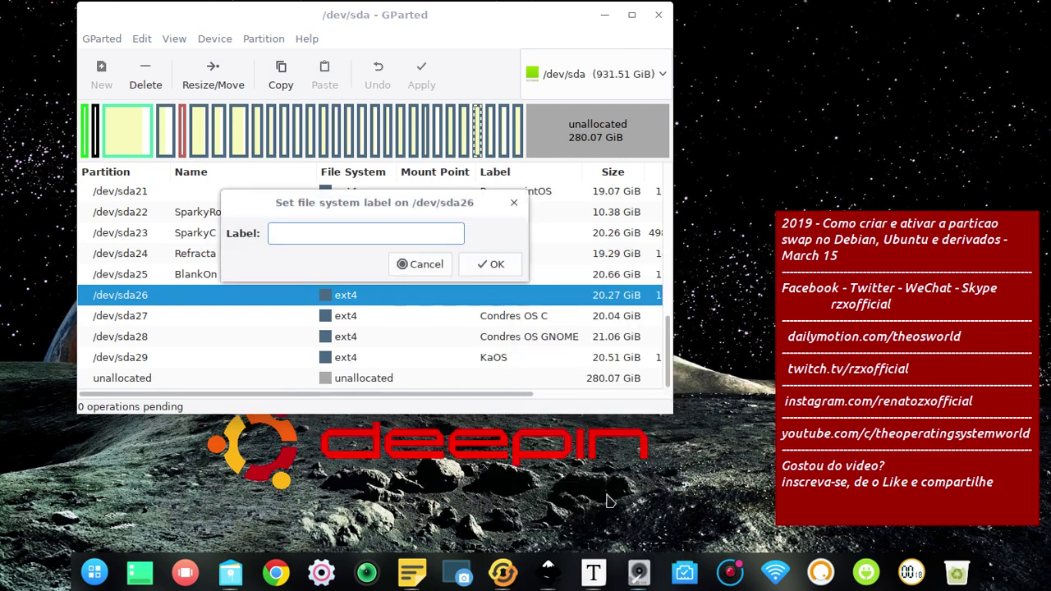
pyautogui.write('Ubun')
pyautogui.write('dde')
pyautogui.press('BackSpace')
pyautogui.press('BackSpace')
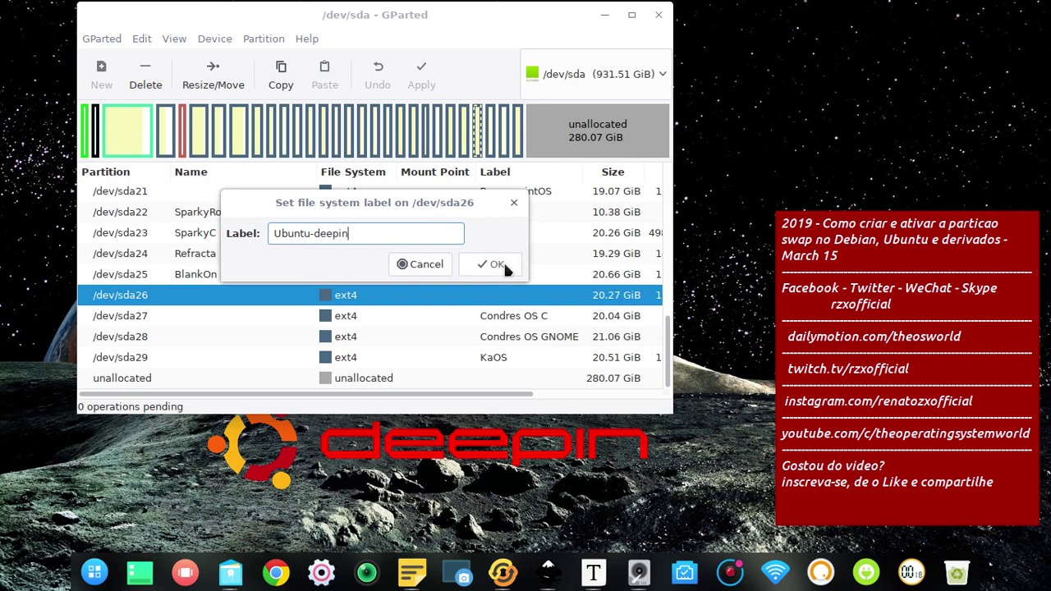
pyautogui.click(286, 233)
pyautogui.press('BackSpace')
pyautogui.write('u')
pyautogui.click(506, 264)
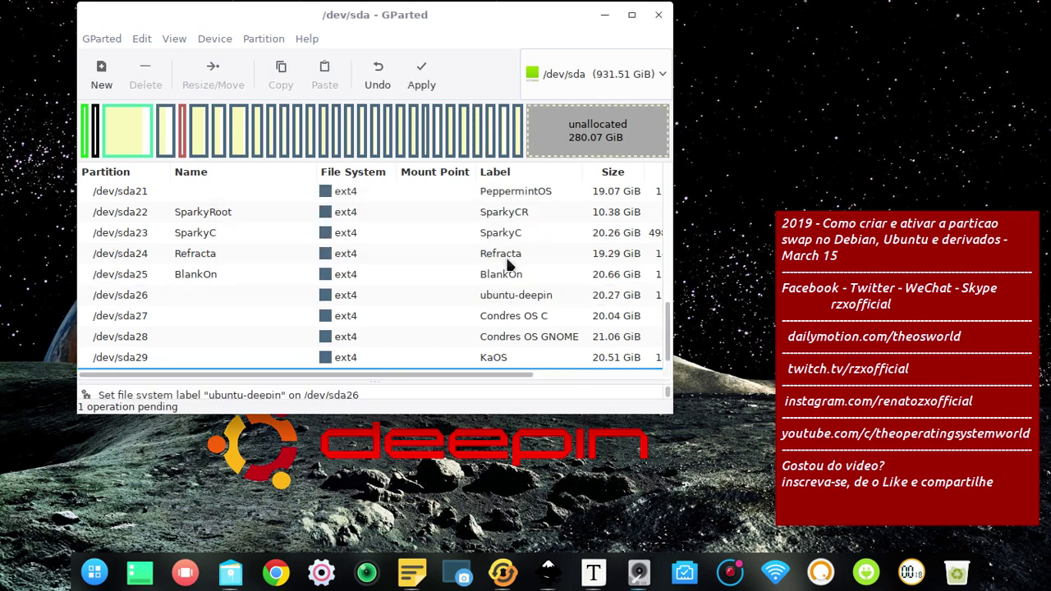
# Apply the pending label operation on /dev/sda26 and confirm writing it to the disk
pyautogui.click(433, 62)
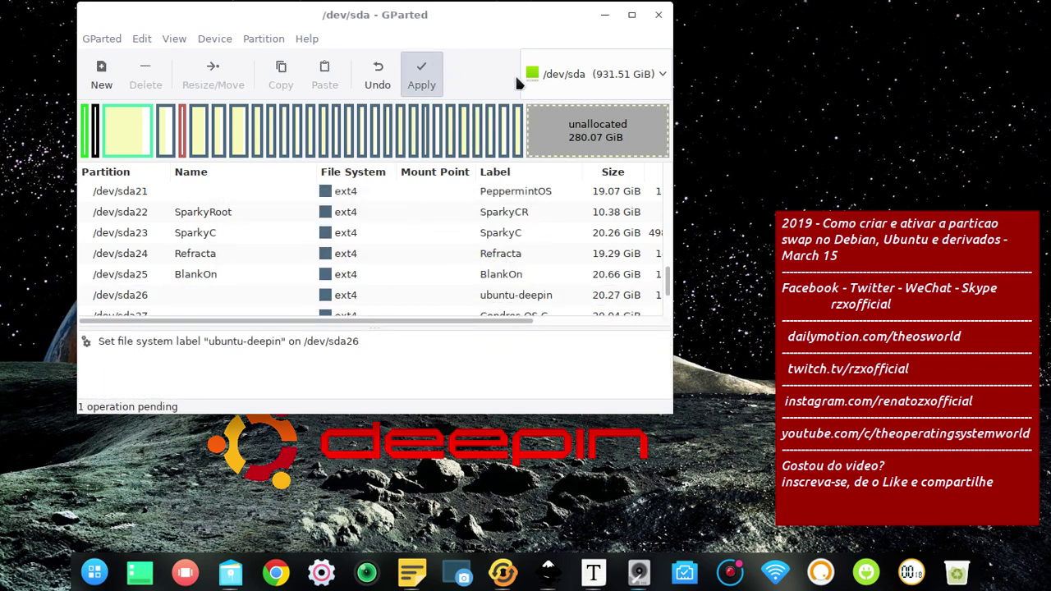
pyautogui.click(574, 288)
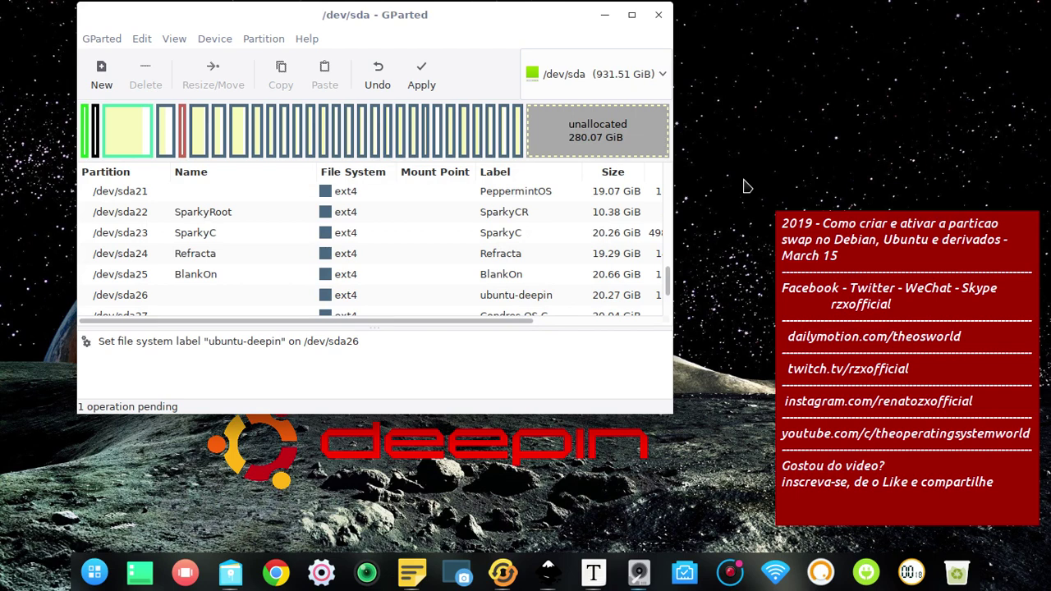
pyautogui.hotkey('ctrl', 'Return')
pyautogui.click(610, 150)
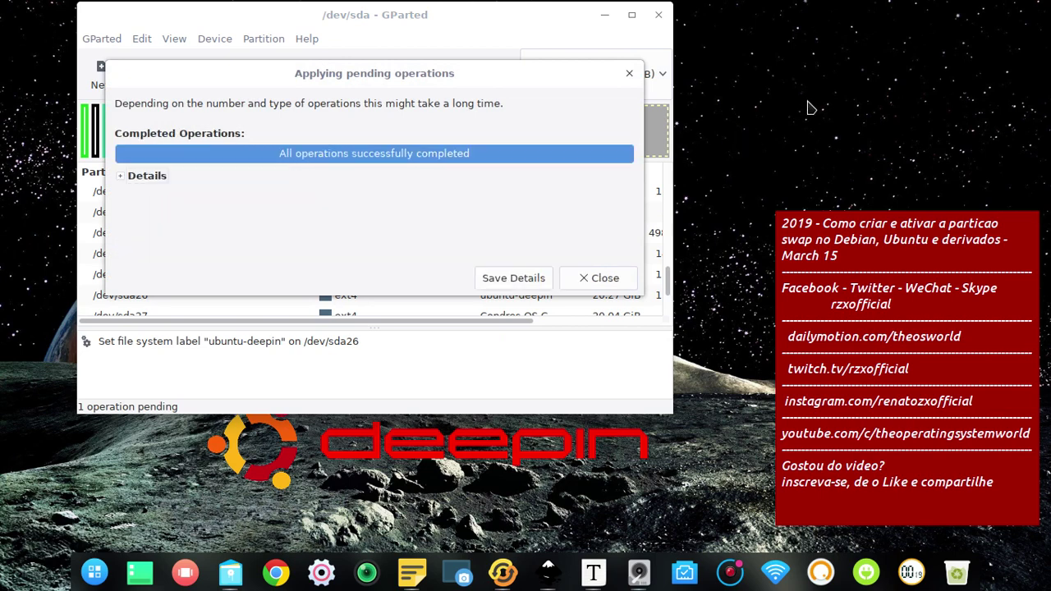
# Dismiss the completed operations dialog and check which swap action is available for the linux-swap partition /dev/sda5
pyautogui.click(600, 279)
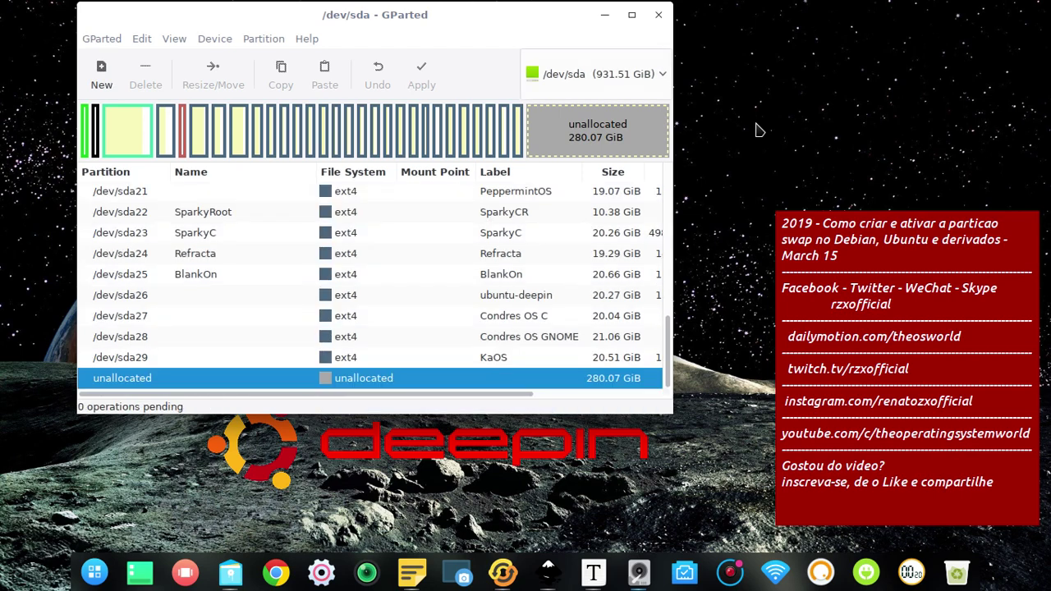
pyautogui.scroll(12, 484, 250)
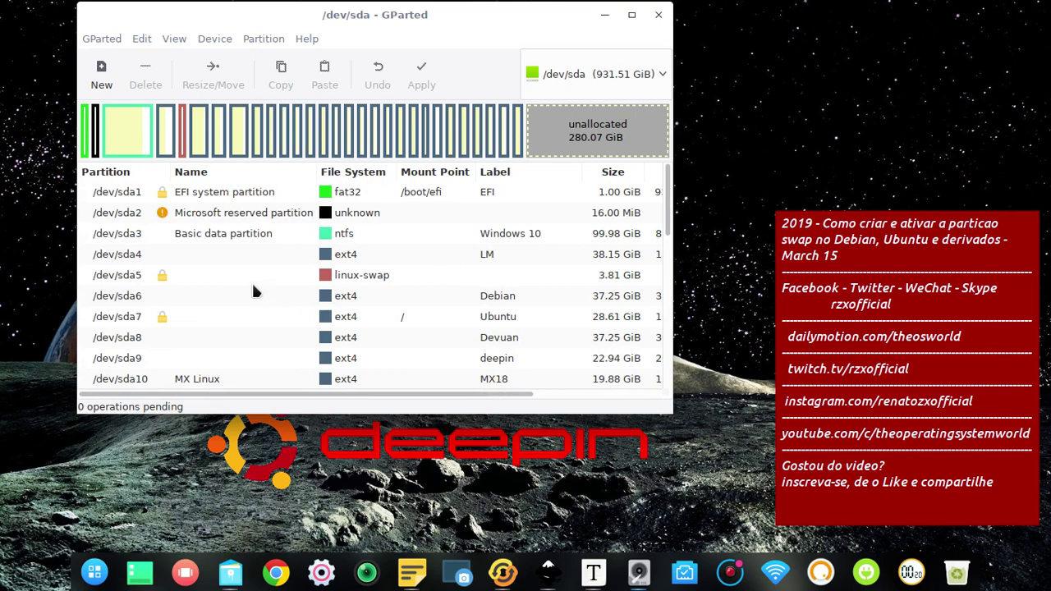
pyautogui.click(227, 279)
pyautogui.rightClick(228, 283)
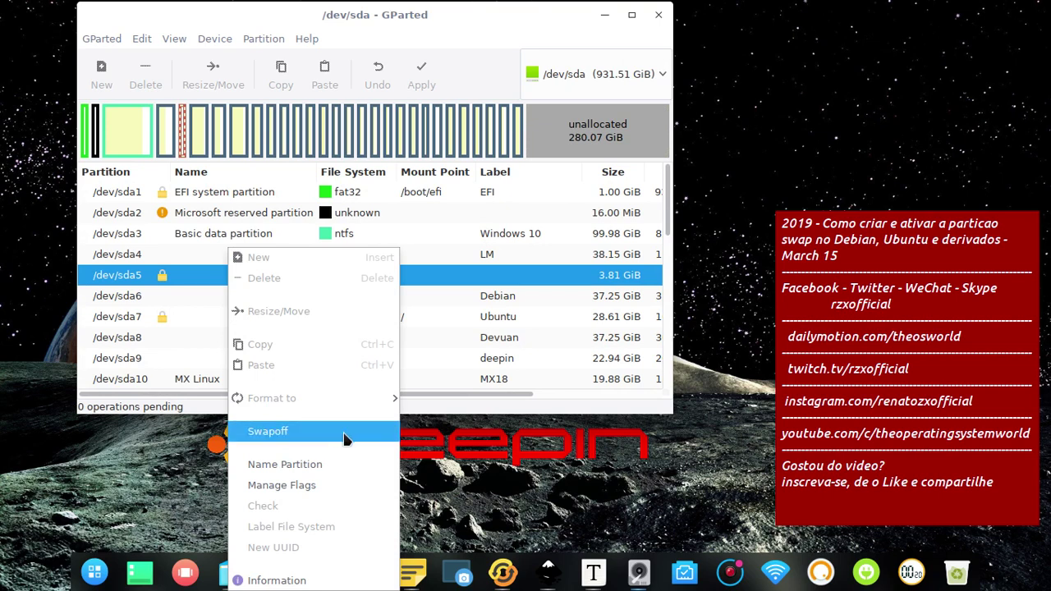
pyautogui.click(484, 279)
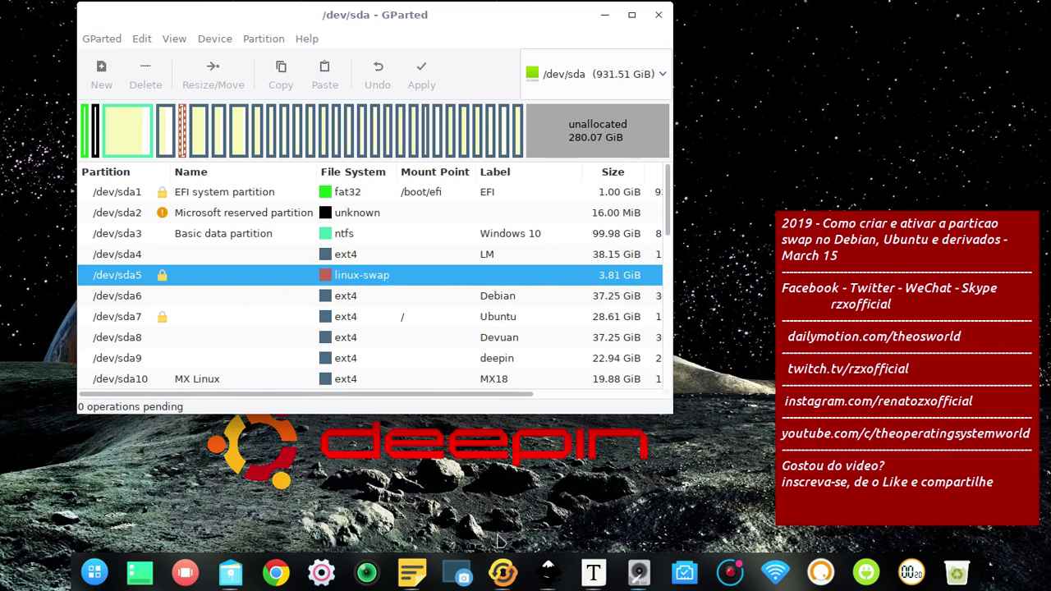
# Capture the entire screen with a 10-second delay, showing the context menu of /dev/sda5 with the Swapoff entry highlighted
pyautogui.click(463, 577)
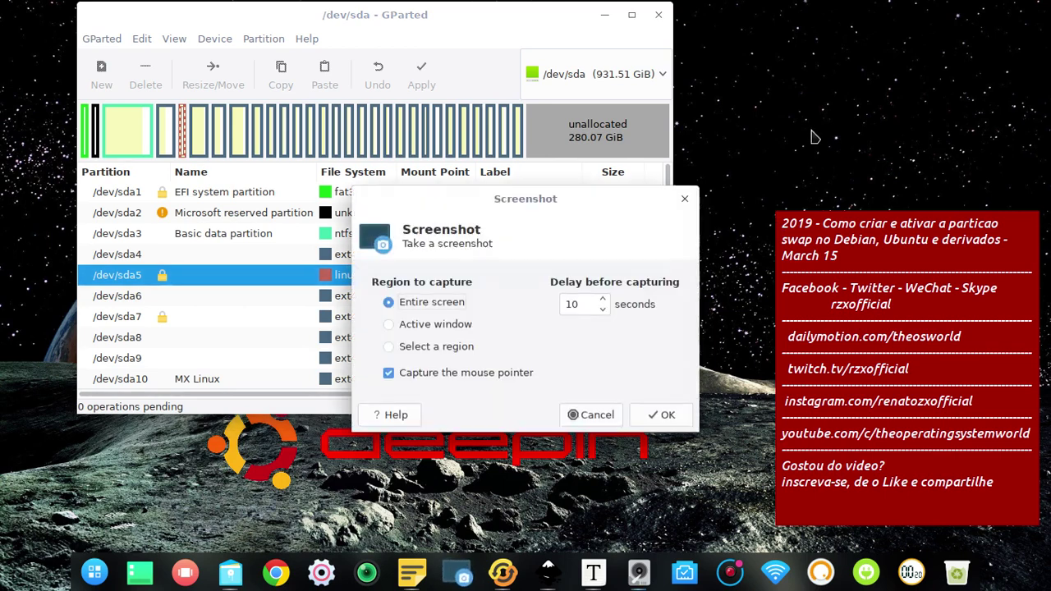
pyautogui.click(657, 414)
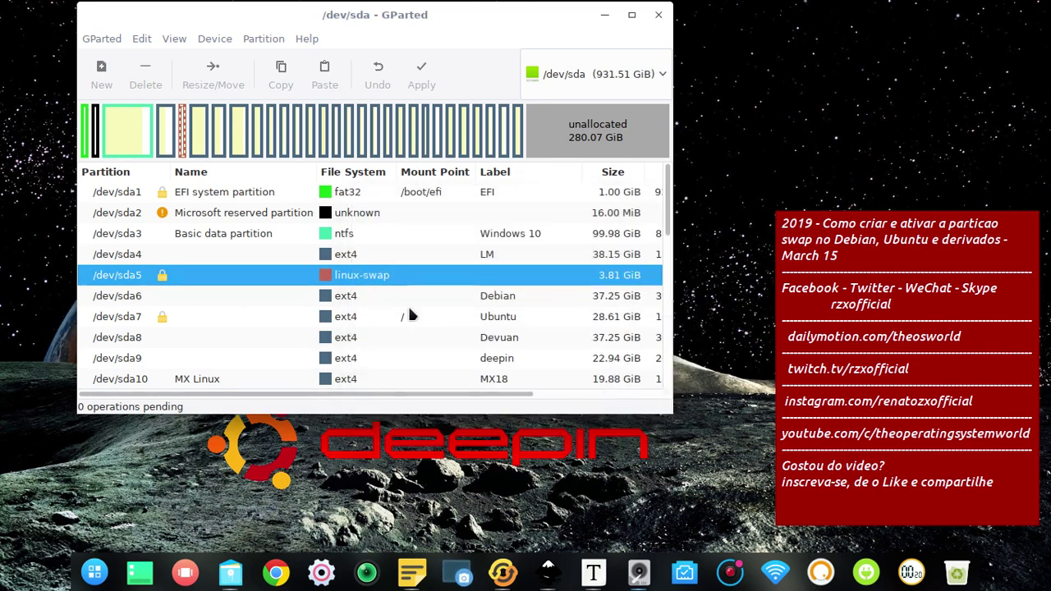
pyautogui.rightClick(428, 283)
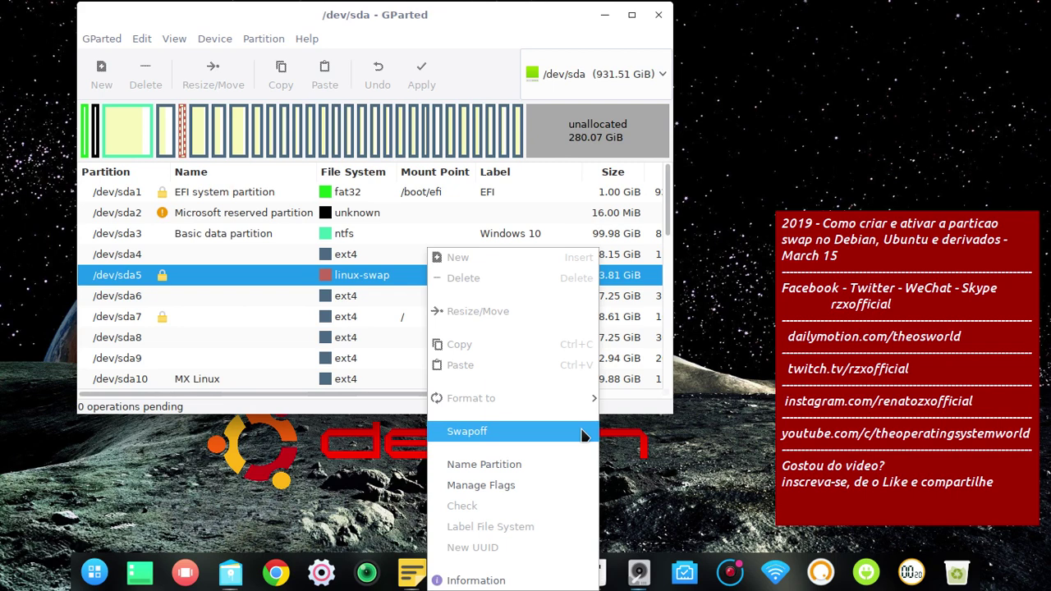
pyautogui.press('Print')
# Save the captured screenshot as 11.png in the ubuntu-DDE folder
pyautogui.click(756, 194)
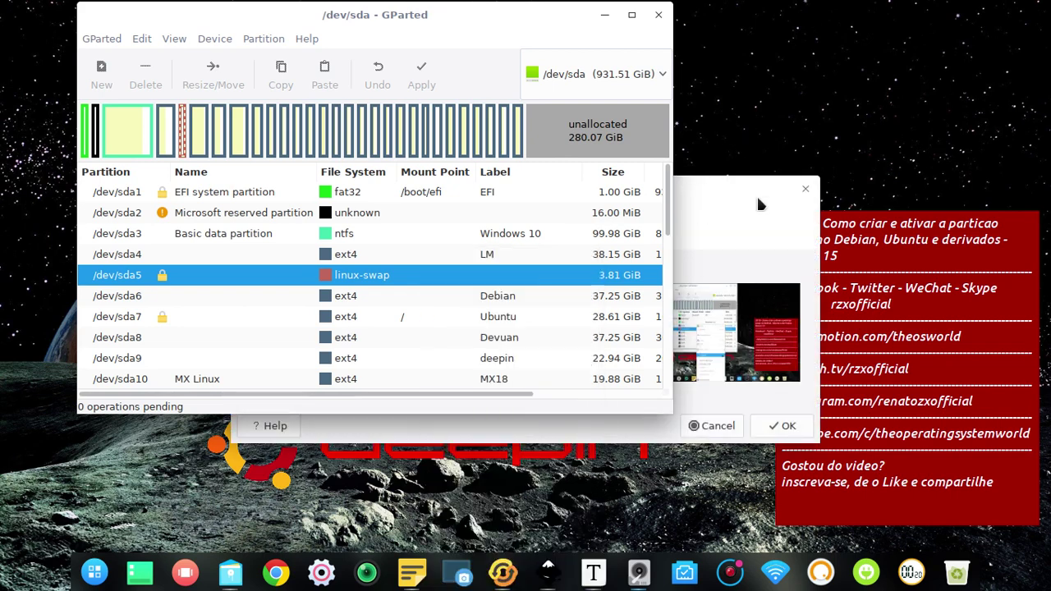
pyautogui.click(737, 204)
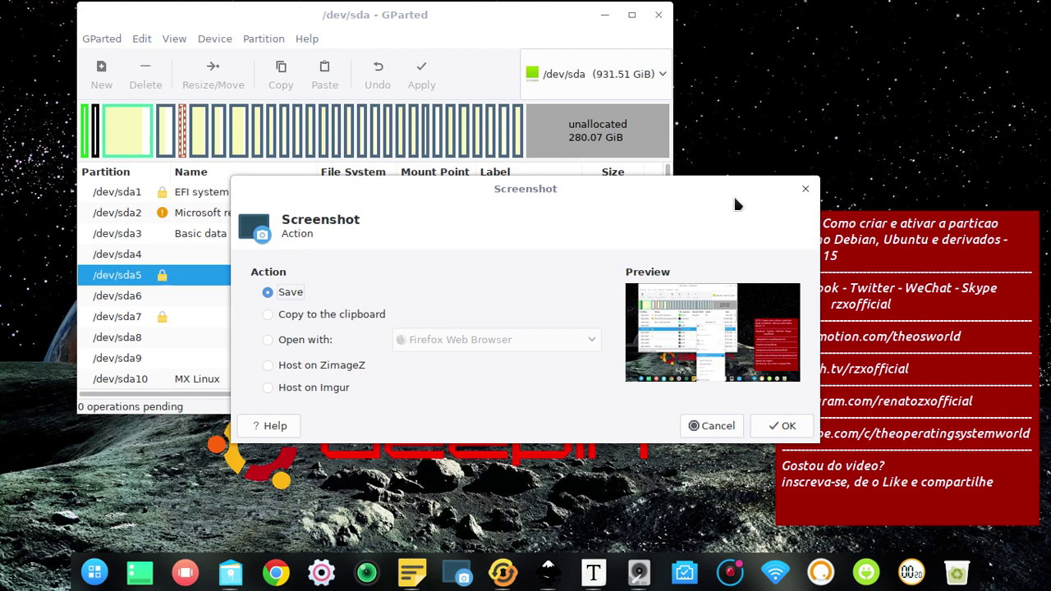
pyautogui.click(787, 427)
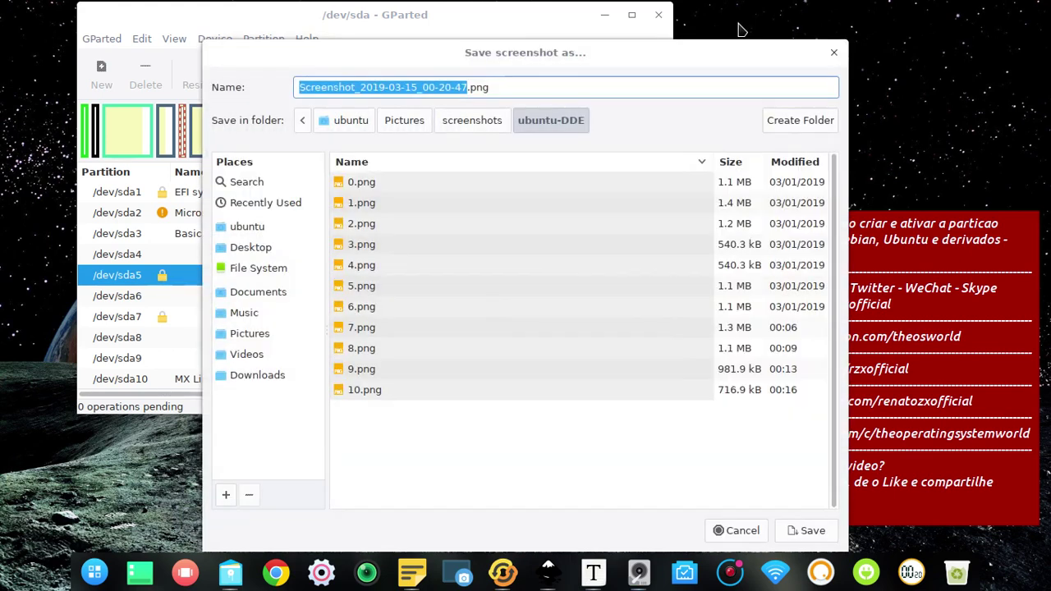
pyautogui.write('11')
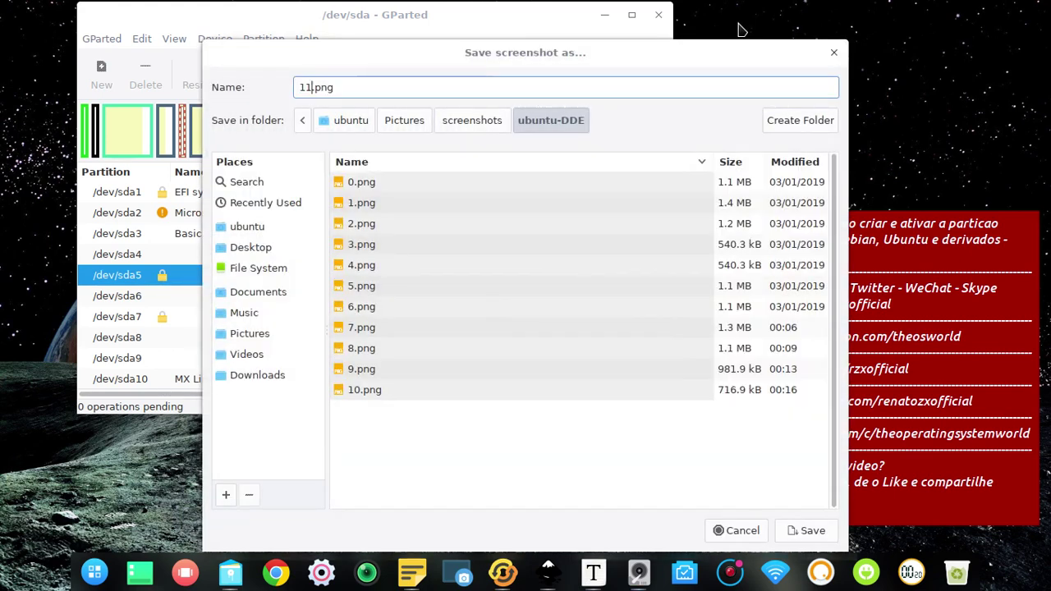
pyautogui.press('Return')
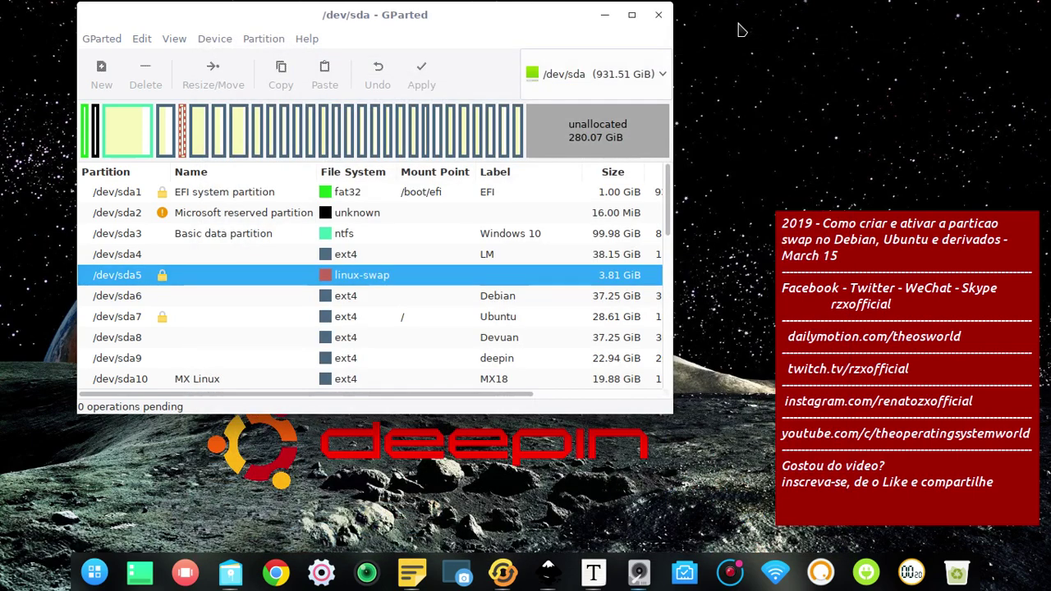
# Close GParted, search the installed applications for "sy" and open System Monitor to check the swap
pyautogui.click(659, 14)
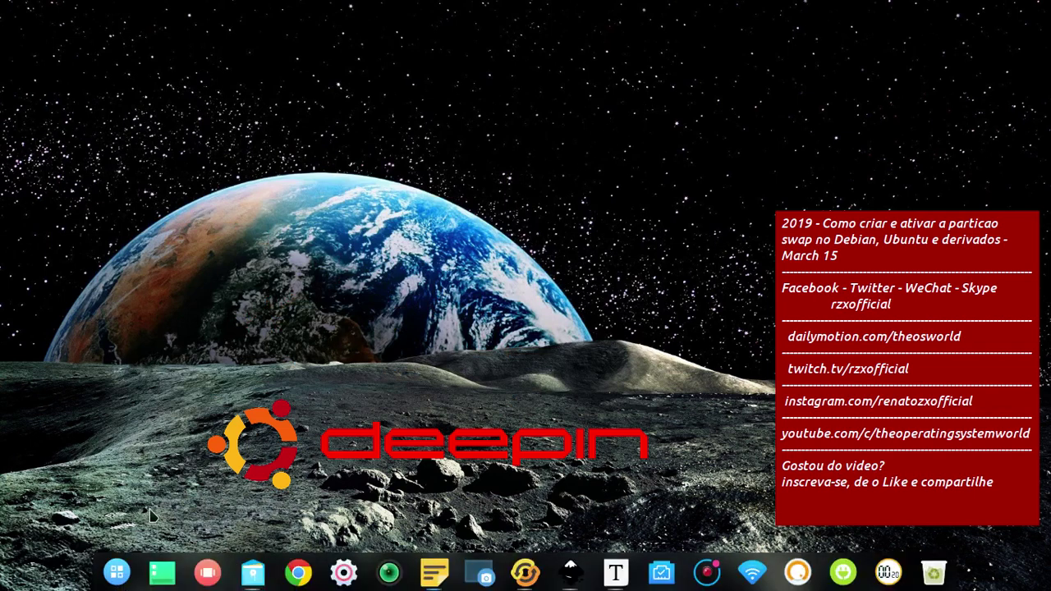
pyautogui.press('super')
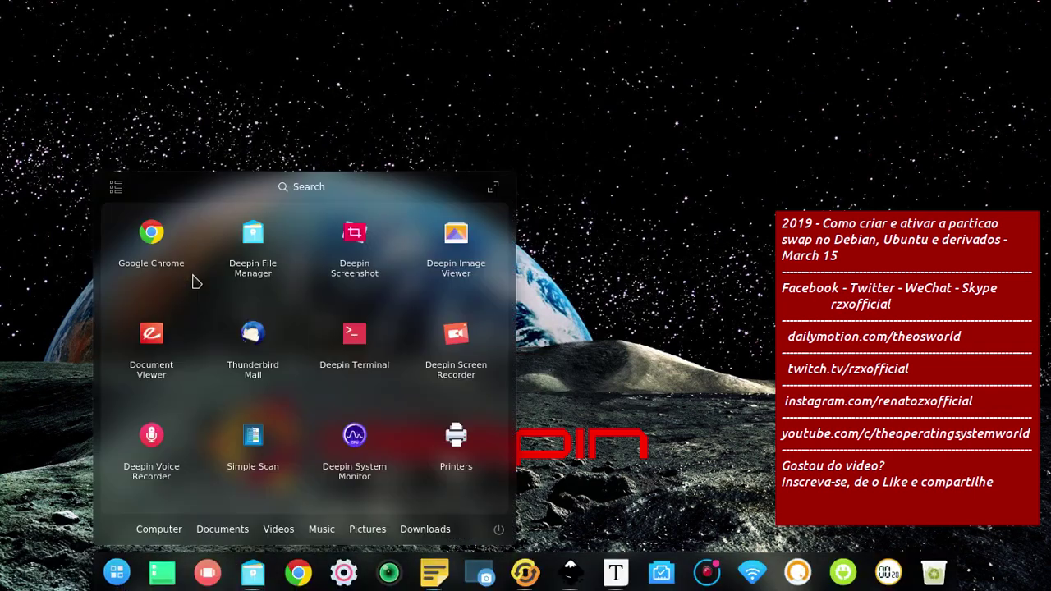
pyautogui.click(274, 191)
pyautogui.write('sy')
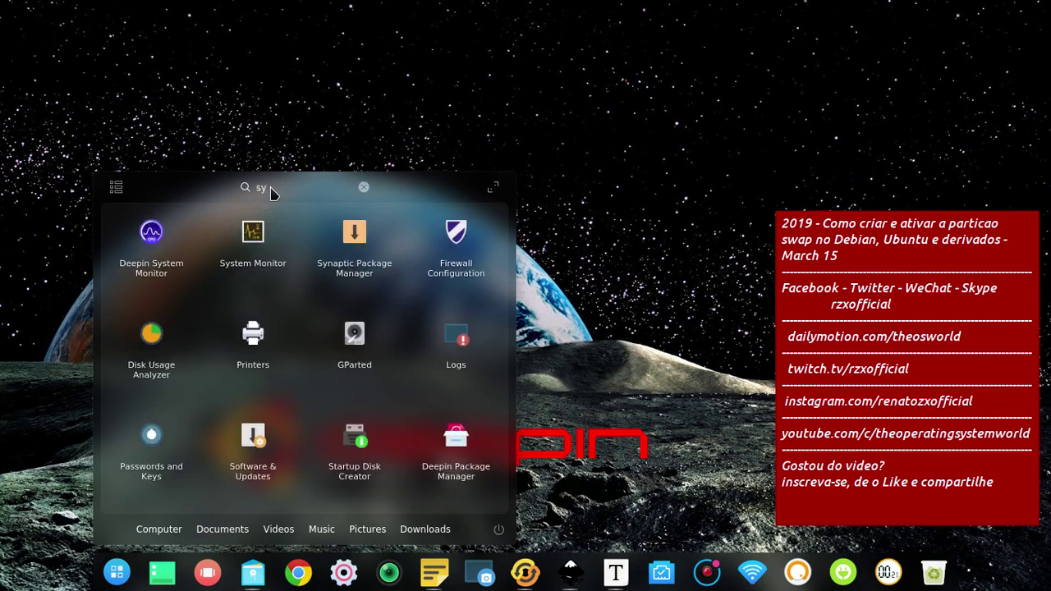
pyautogui.click(257, 234)
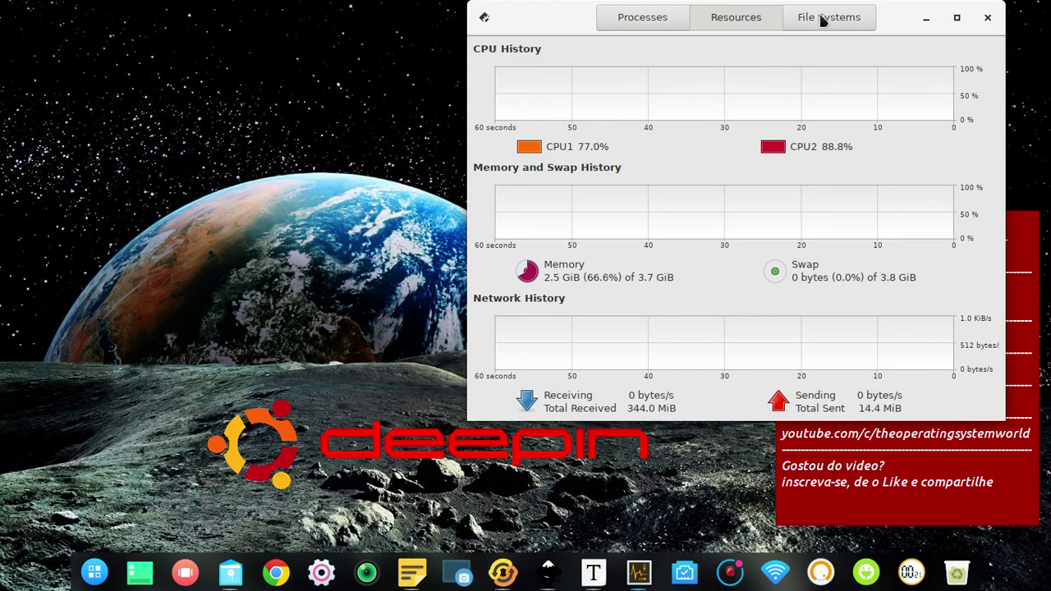
# Move the System Monitor window towards the middle of the desktop and reduce its height
pyautogui.moveTo(898, 12); pyautogui.dragTo(658, 5)
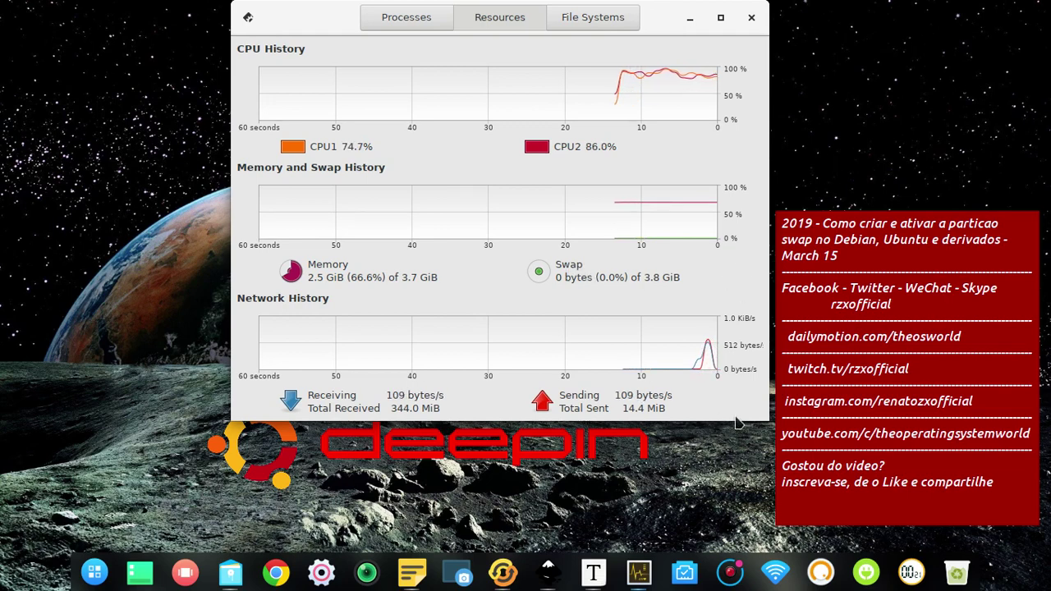
pyautogui.moveTo(737, 422); pyautogui.dragTo(722, 362)
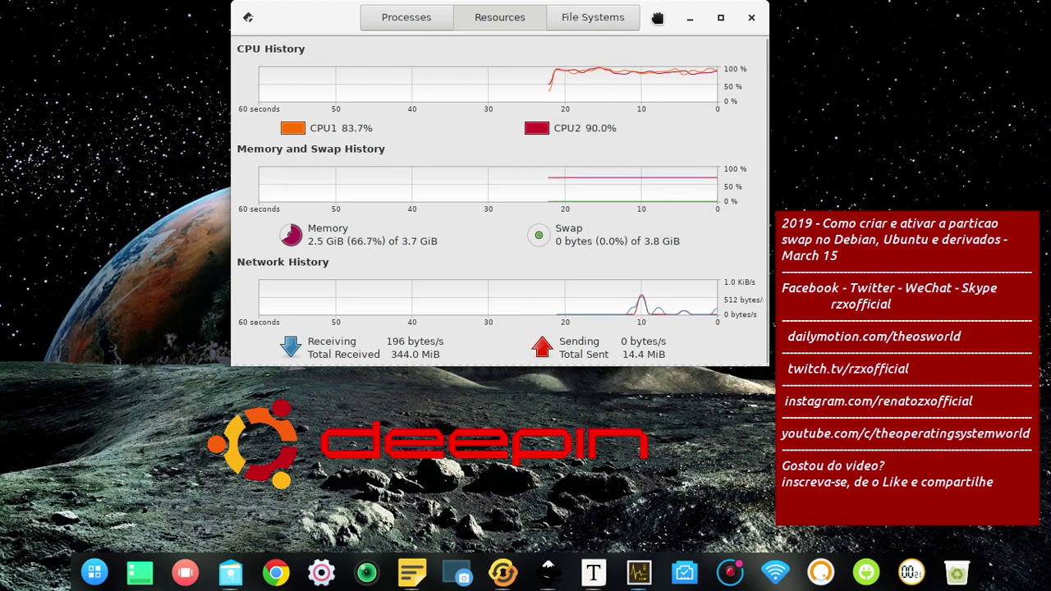
pyautogui.moveTo(656, 17); pyautogui.dragTo(641, 36)
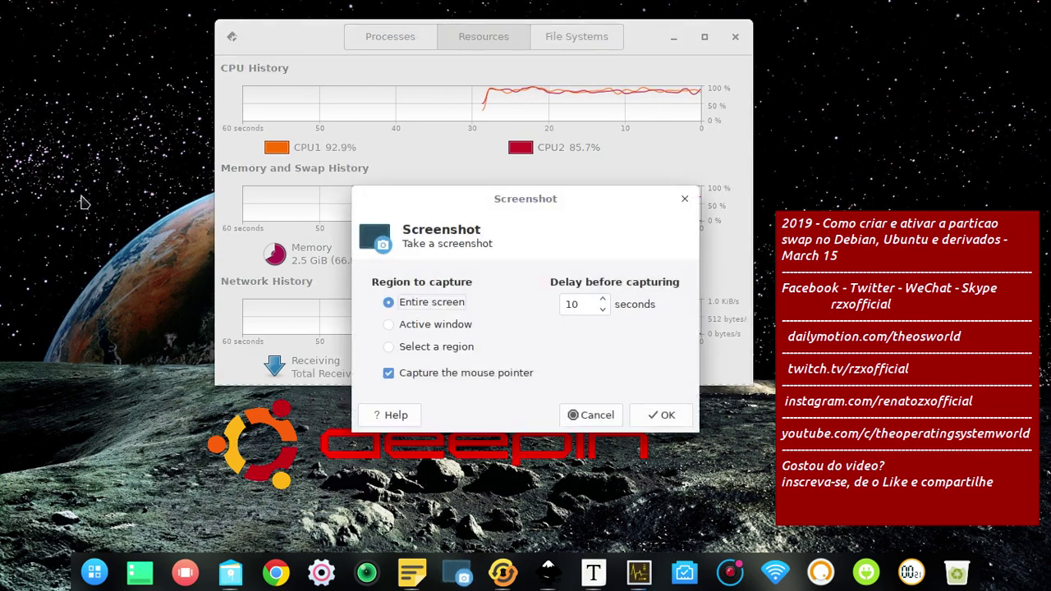
# Capture the entire screen with a 10-second delay, save it as 12.png in the ubuntu-DDE folder, and close System Monitor
pyautogui.click(664, 414)
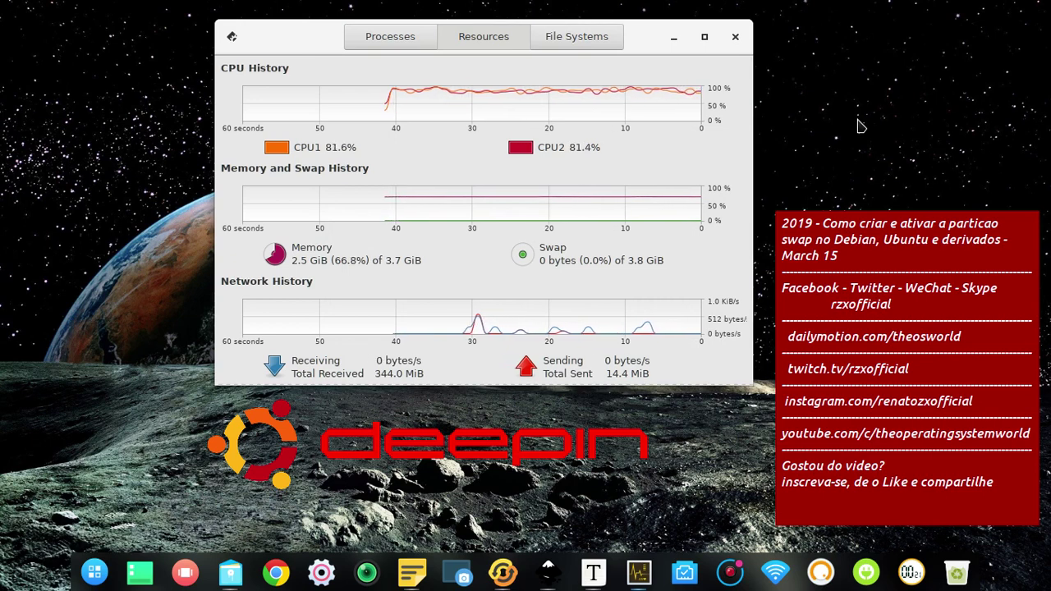
pyautogui.press('Print')
pyautogui.click(798, 426)
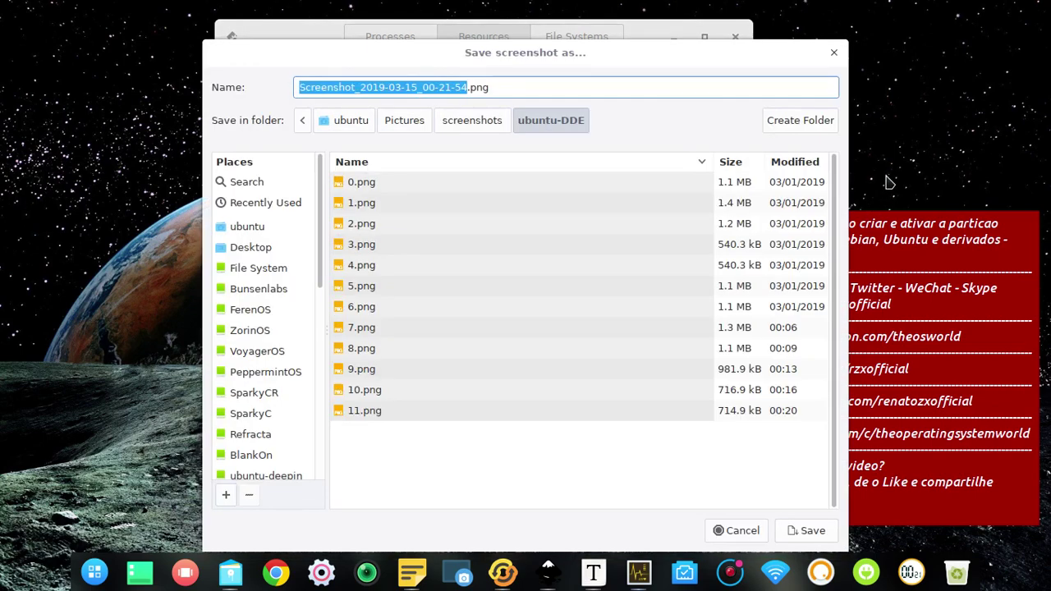
pyautogui.write('12')
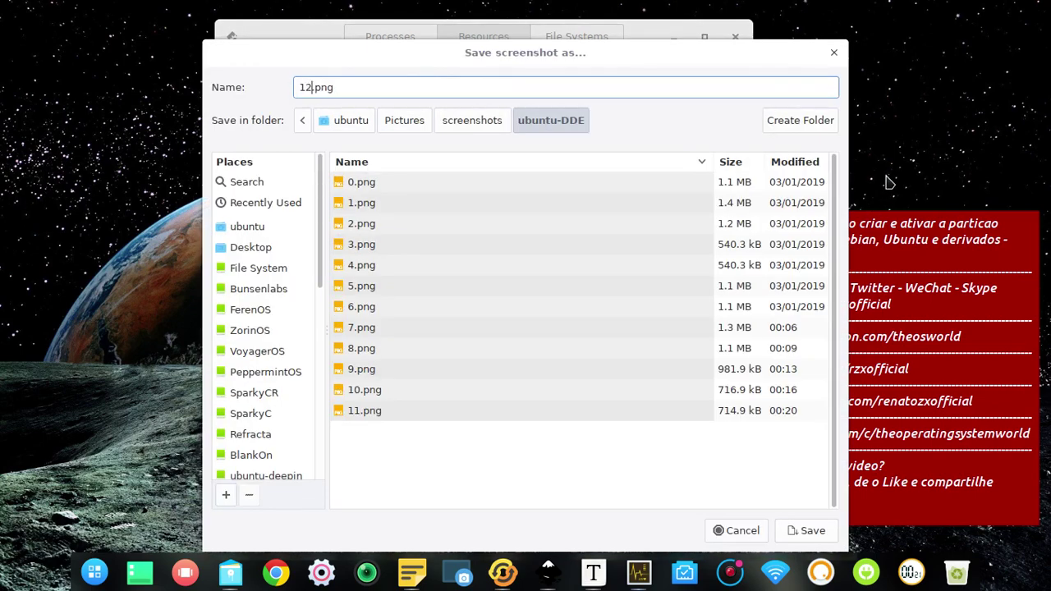
pyautogui.press('Return')
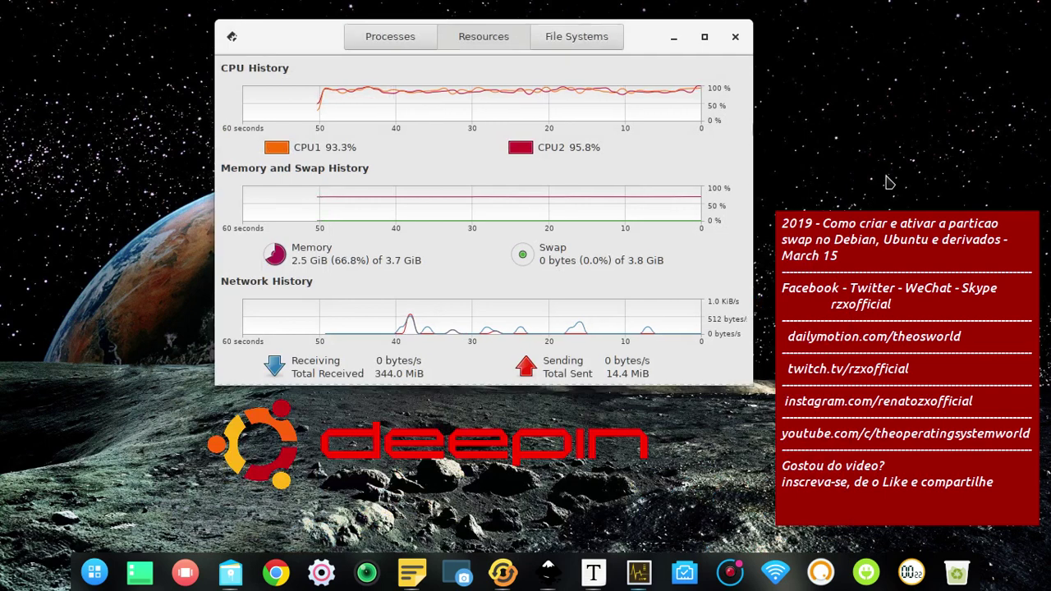
pyautogui.click(735, 38)
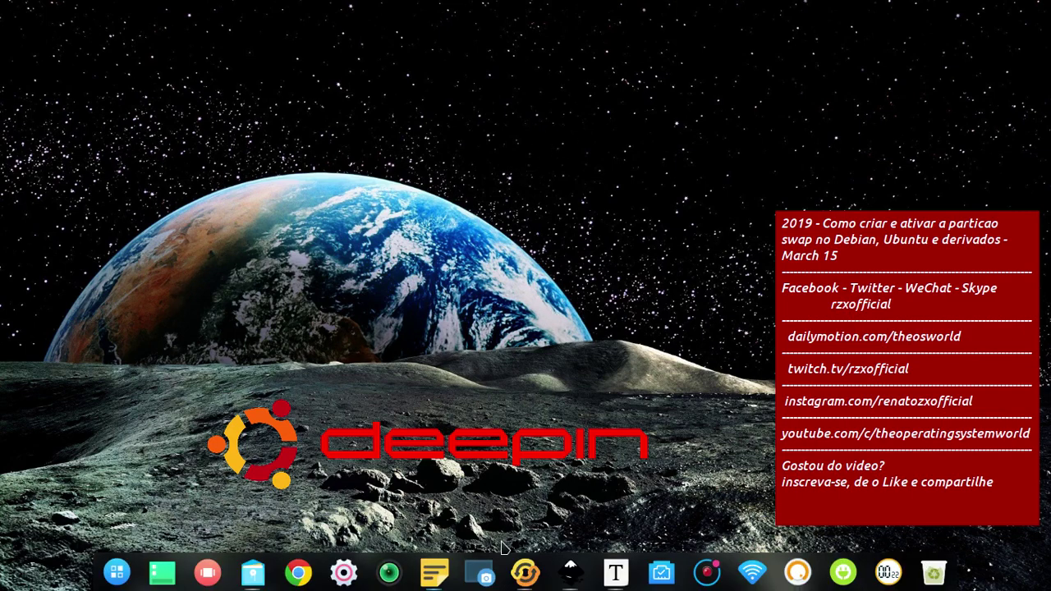
# Review step 2 of the tutorial notes in the text editor, covering swap activation, restarting and the recommended swap size, and minimize the notes
pyautogui.click(617, 573)
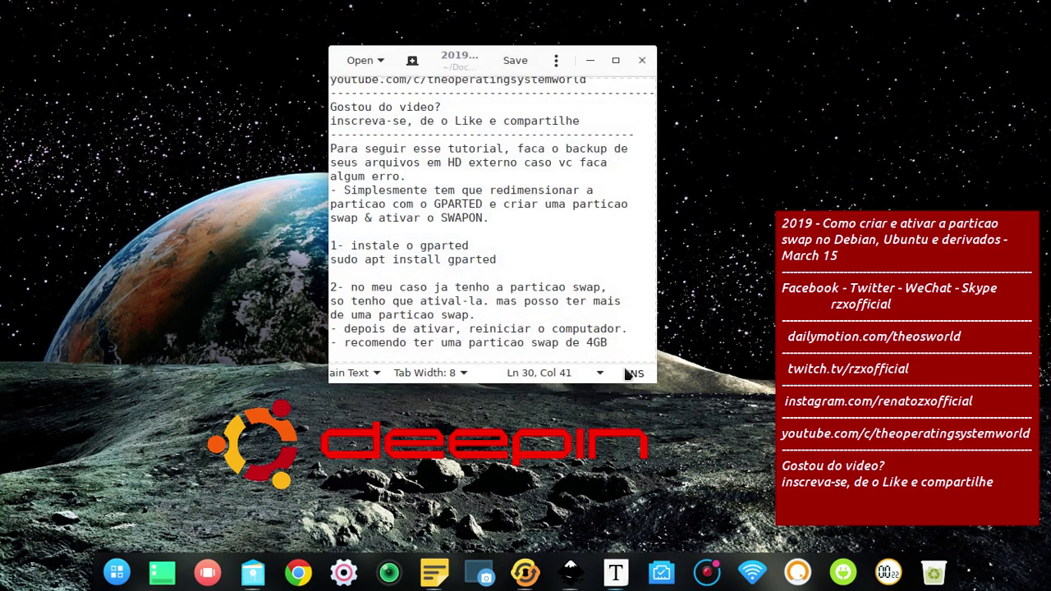
pyautogui.scroll(-1, 490, 250)
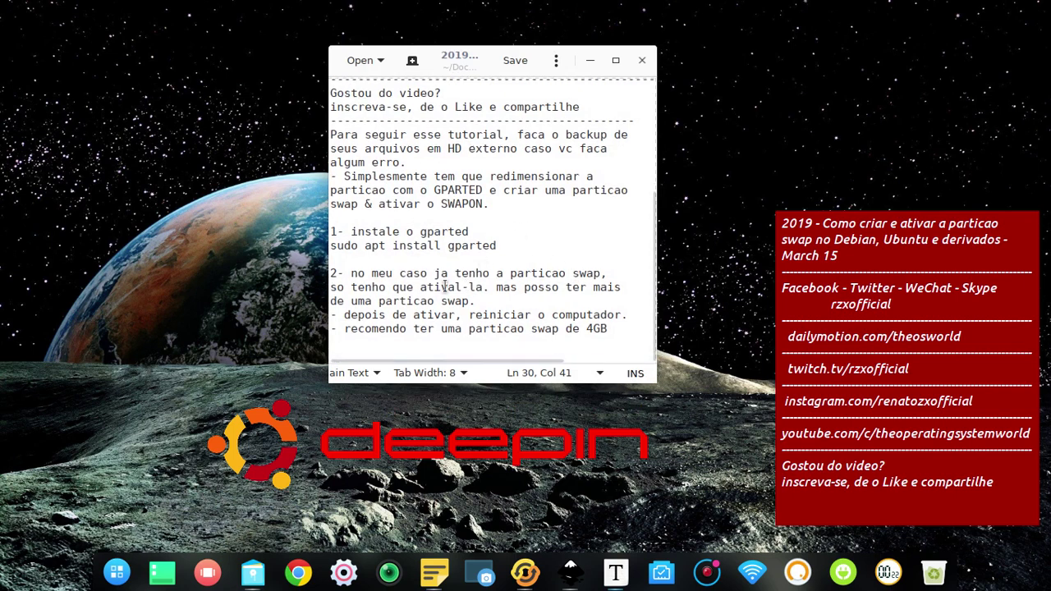
pyautogui.moveTo(350, 274); pyautogui.dragTo(613, 271)
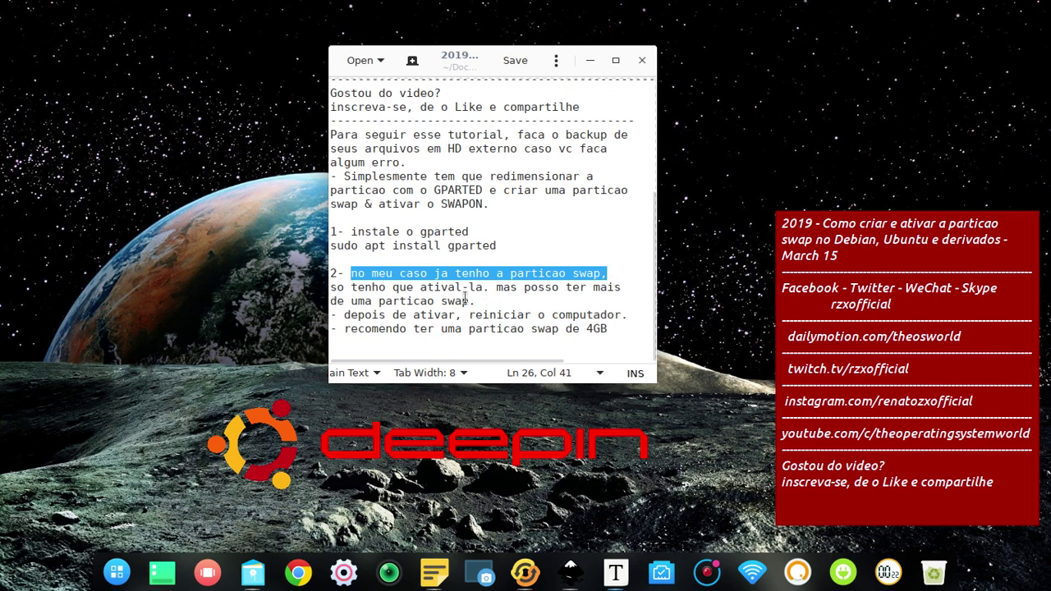
pyautogui.moveTo(489, 288); pyautogui.dragTo(327, 289)
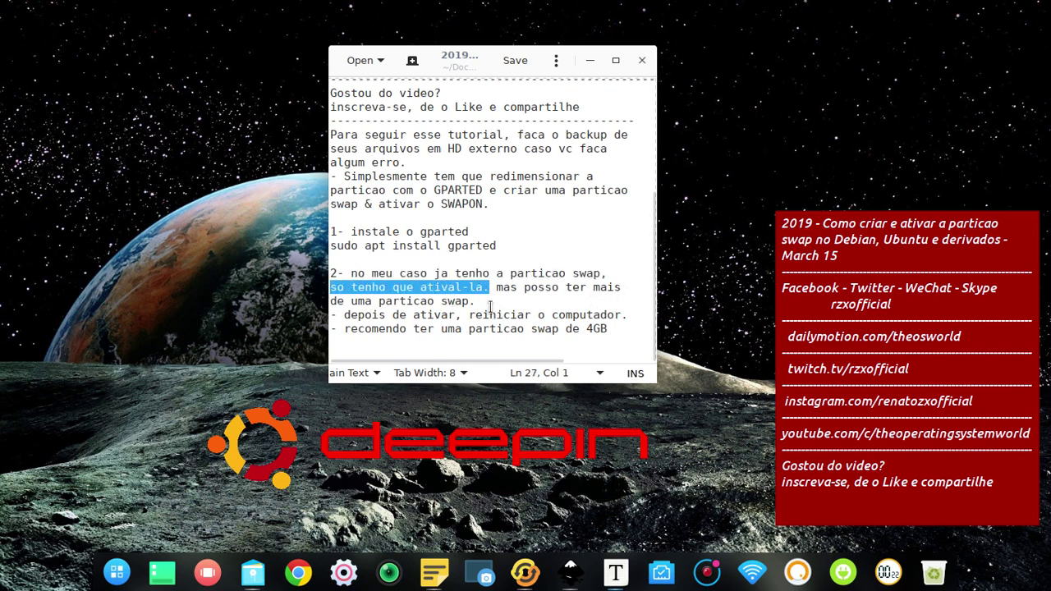
pyautogui.moveTo(485, 301); pyautogui.dragTo(317, 304)
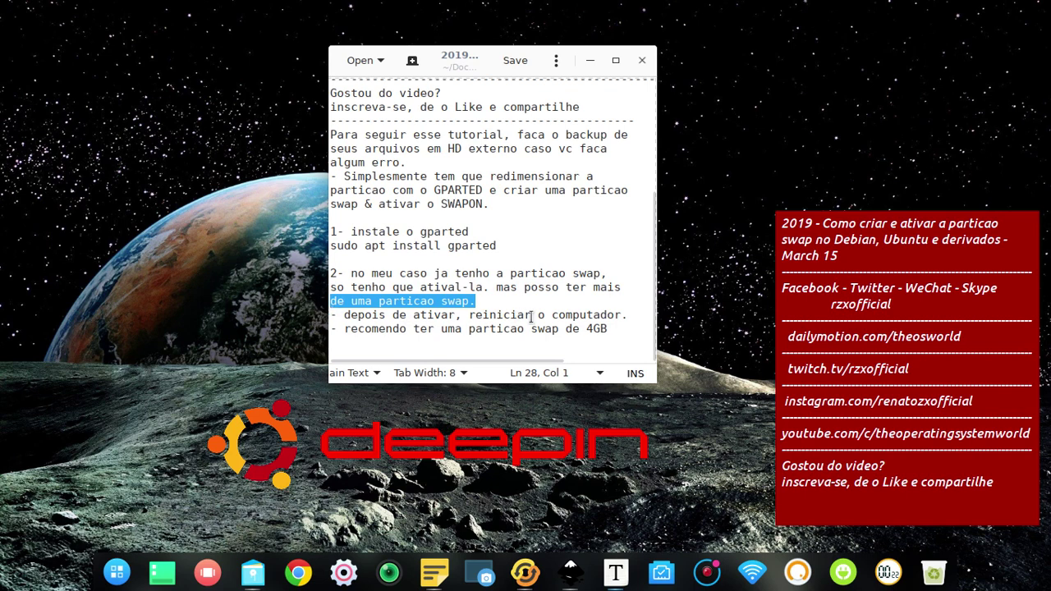
pyautogui.moveTo(629, 317); pyautogui.dragTo(328, 315)
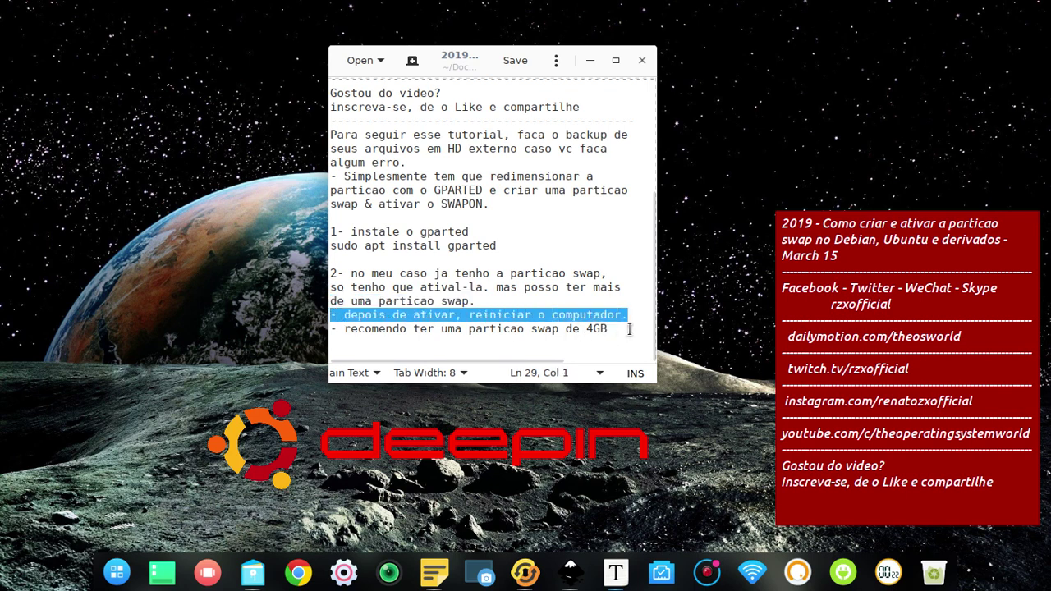
pyautogui.moveTo(629, 329); pyautogui.dragTo(314, 328)
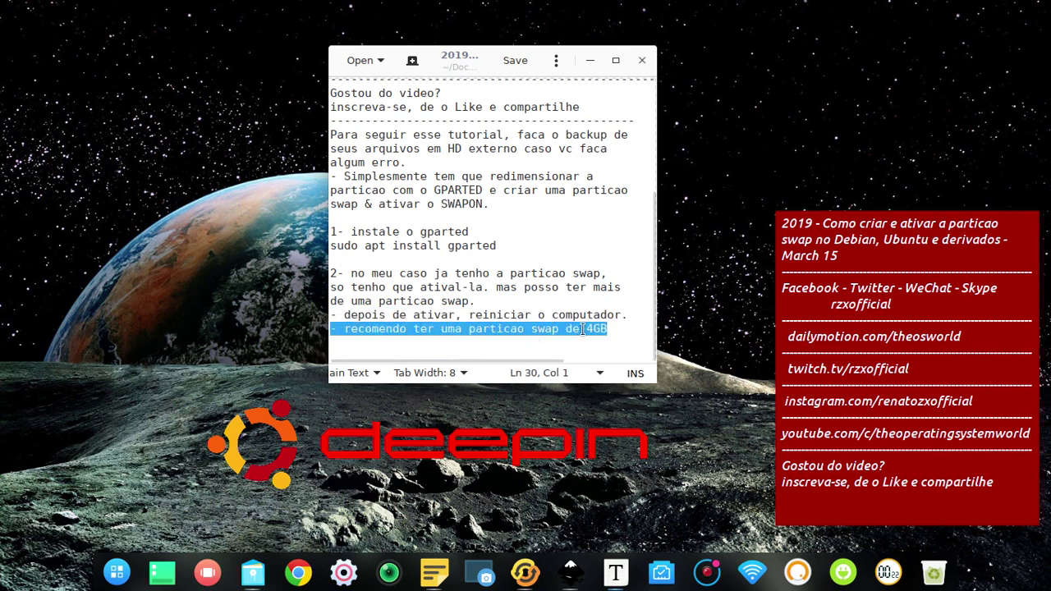
pyautogui.click(618, 340)
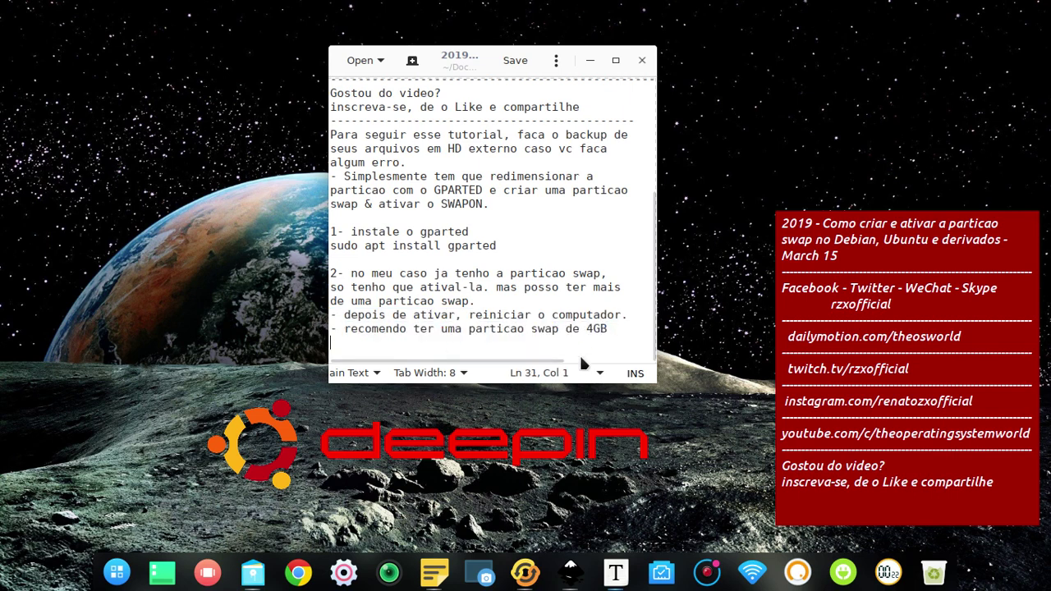
pyautogui.click(589, 61)
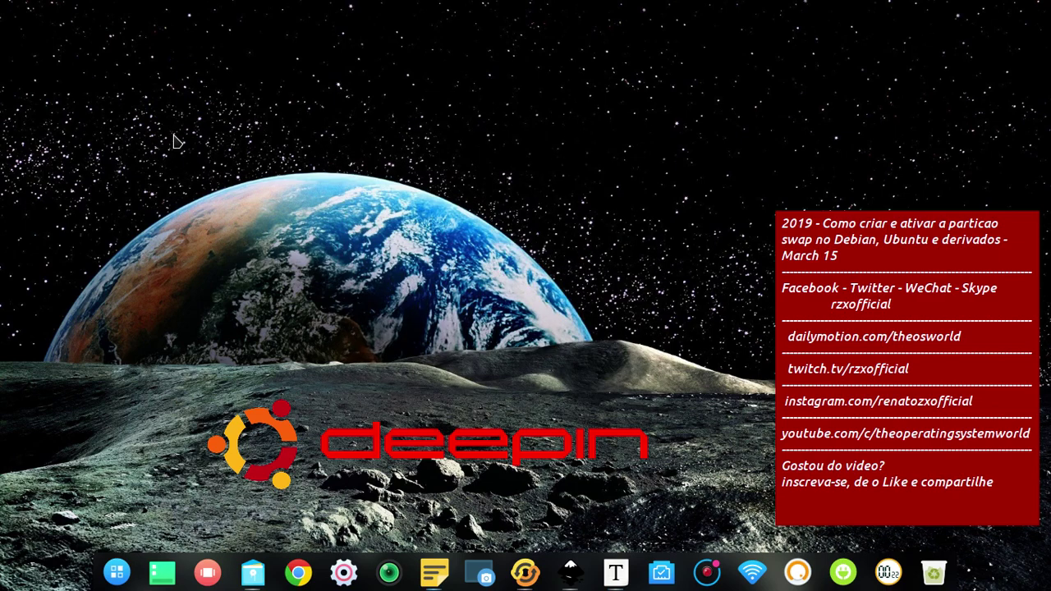
pyautogui.click(115, 570)
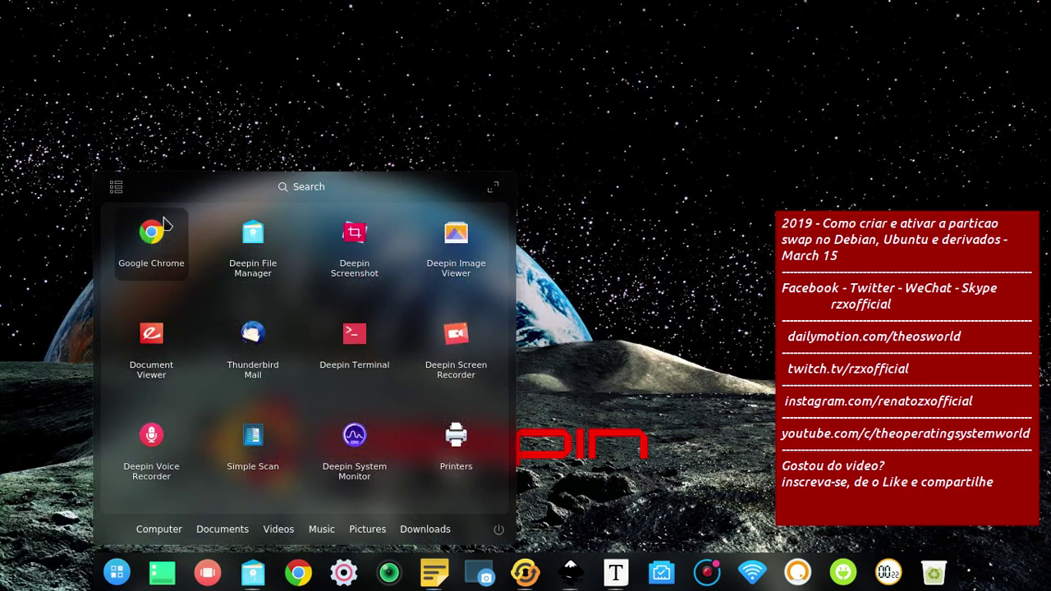
pyautogui.click(115, 187)
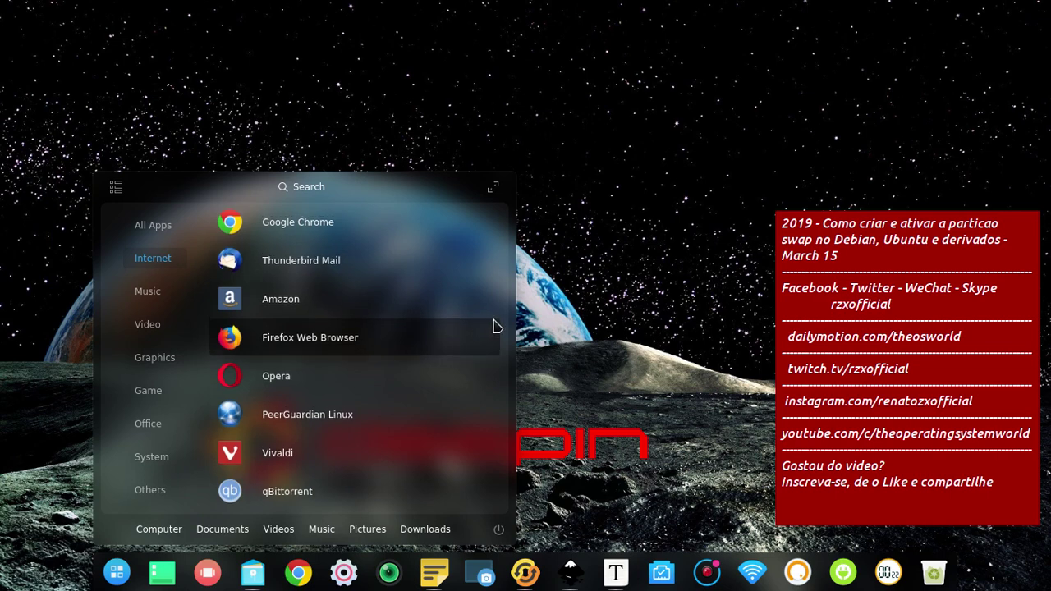
pyautogui.click(622, 178)
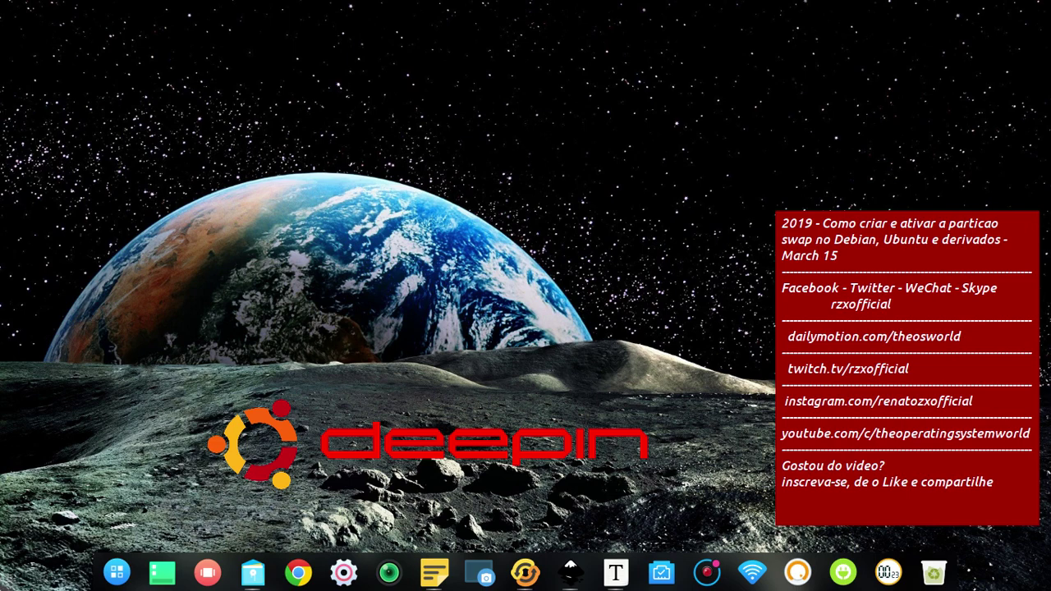
pyautogui.press('super+w')
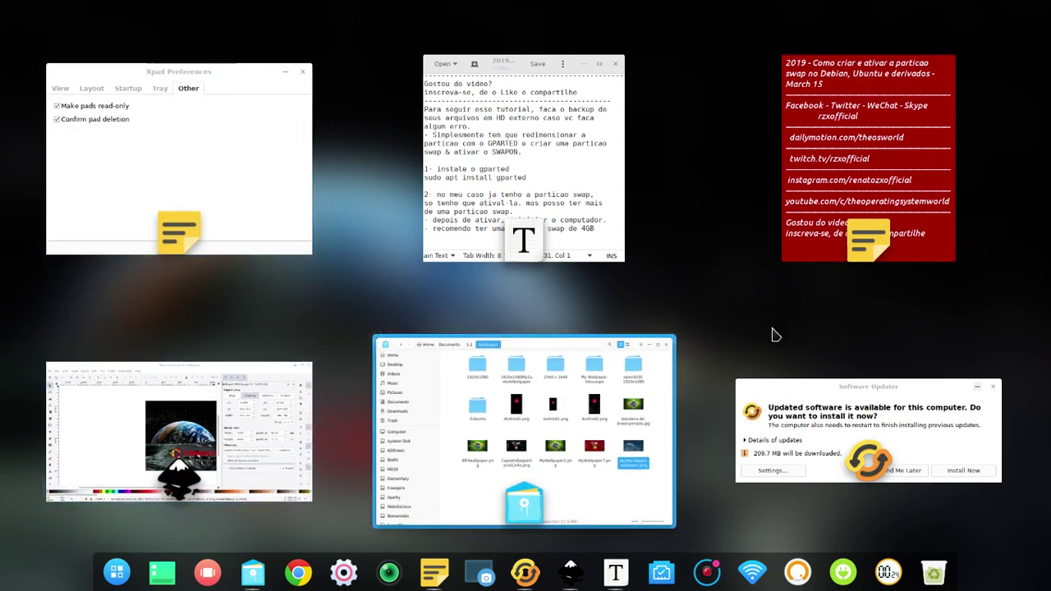
pyautogui.click(740, 329)
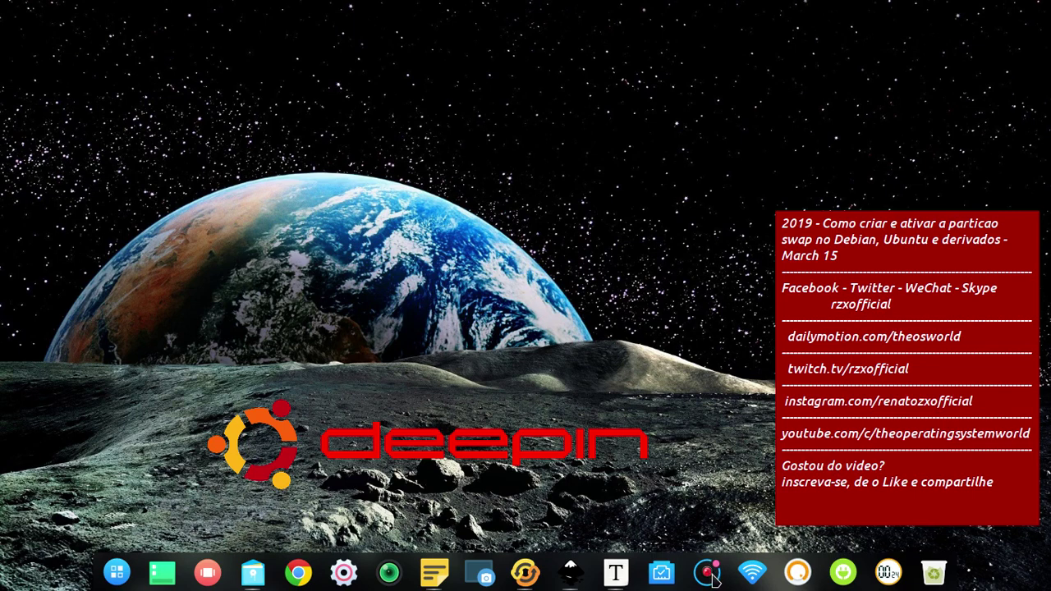
pyautogui.moveTo(711, 572)
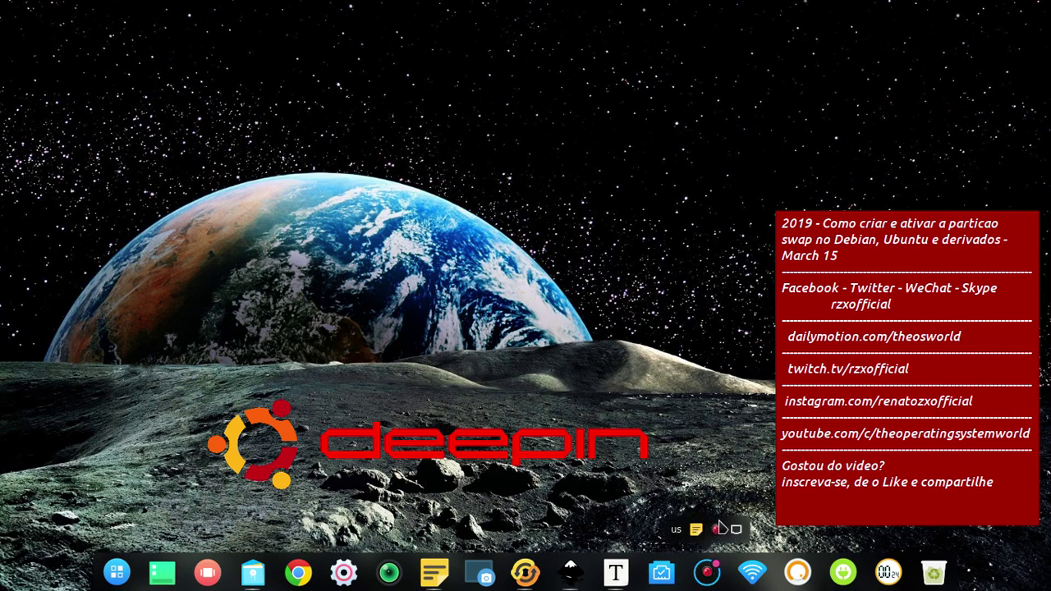
pyautogui.rightClick(717, 530)
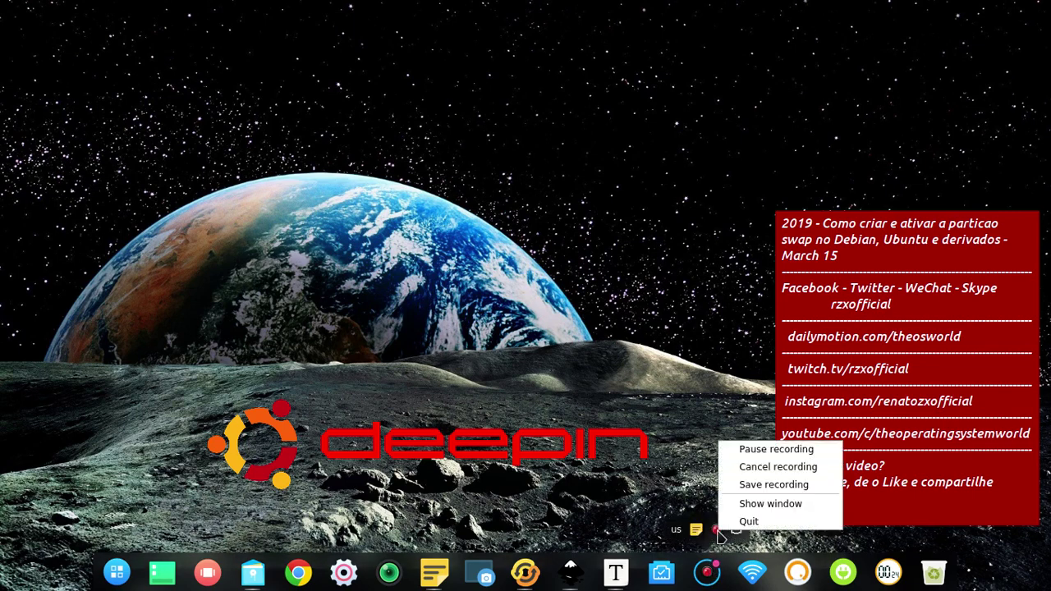